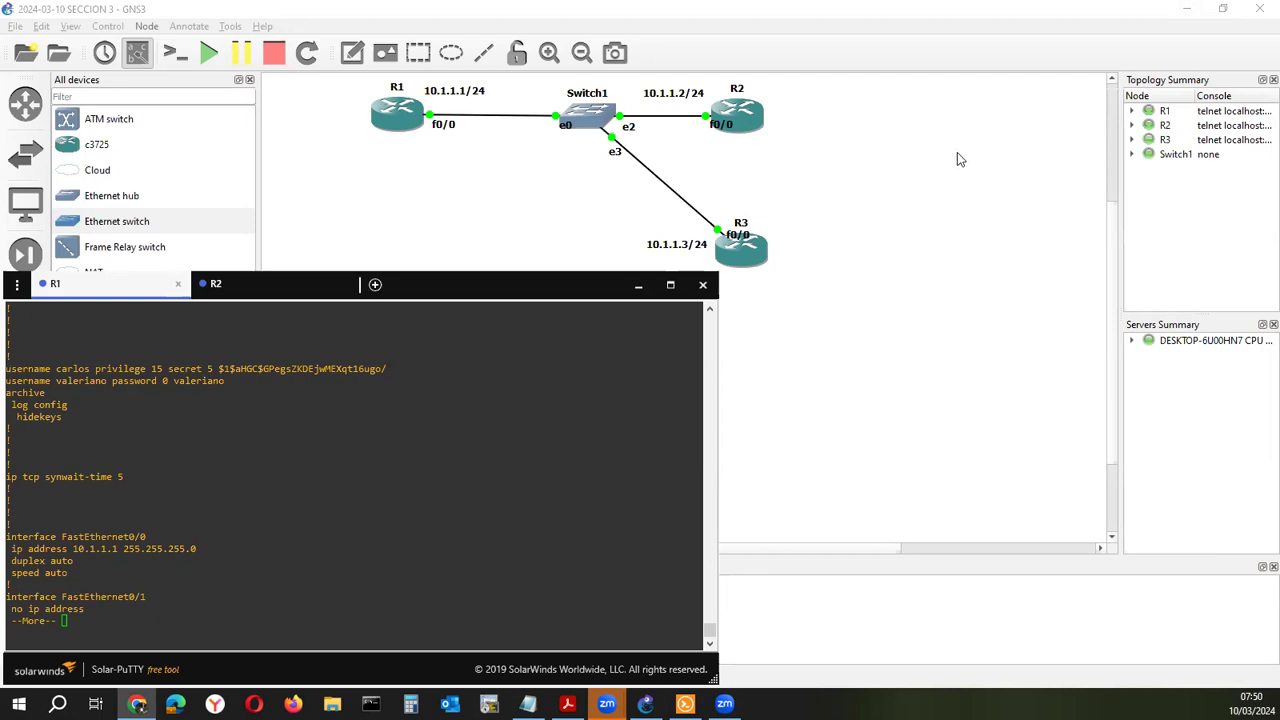
Finish R1's show running-config listing and bring up fresh R1# prompts
left_click(432, 400)
key("Return")
key("Return")
key("Return")
key("Return")
key("Return")
key("Return")
key("Return")
key("Return")
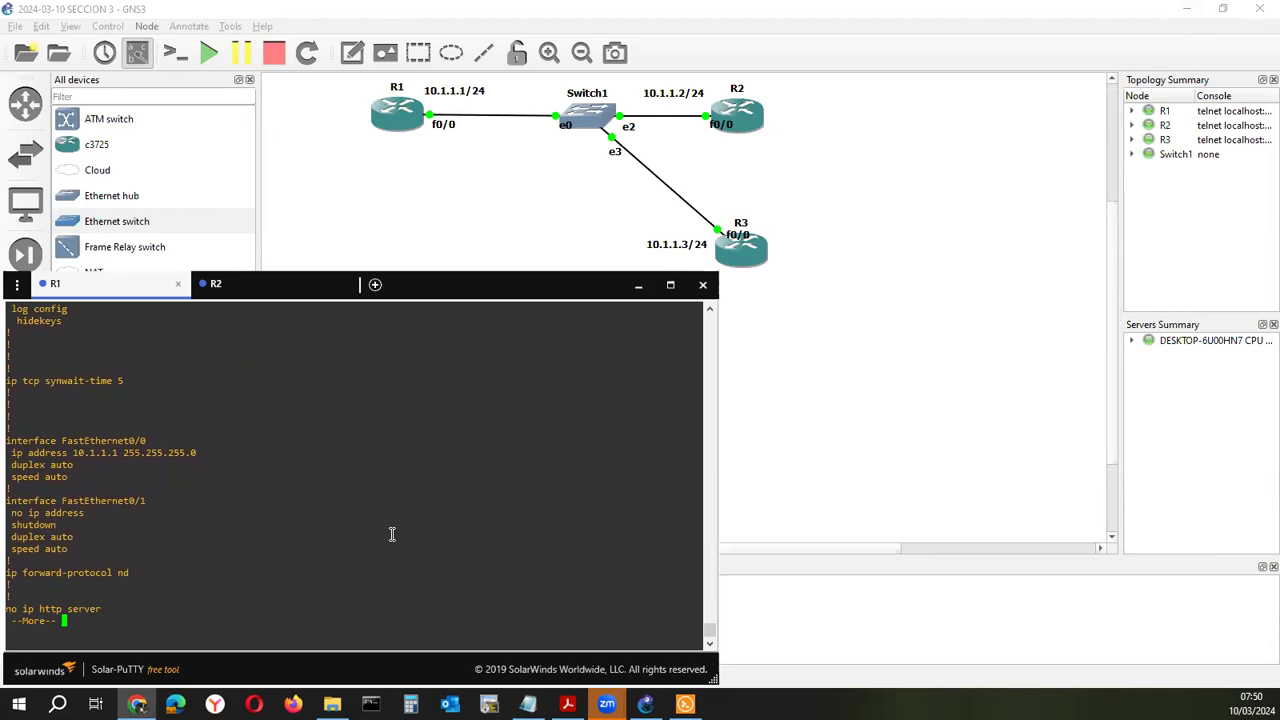
key("q")
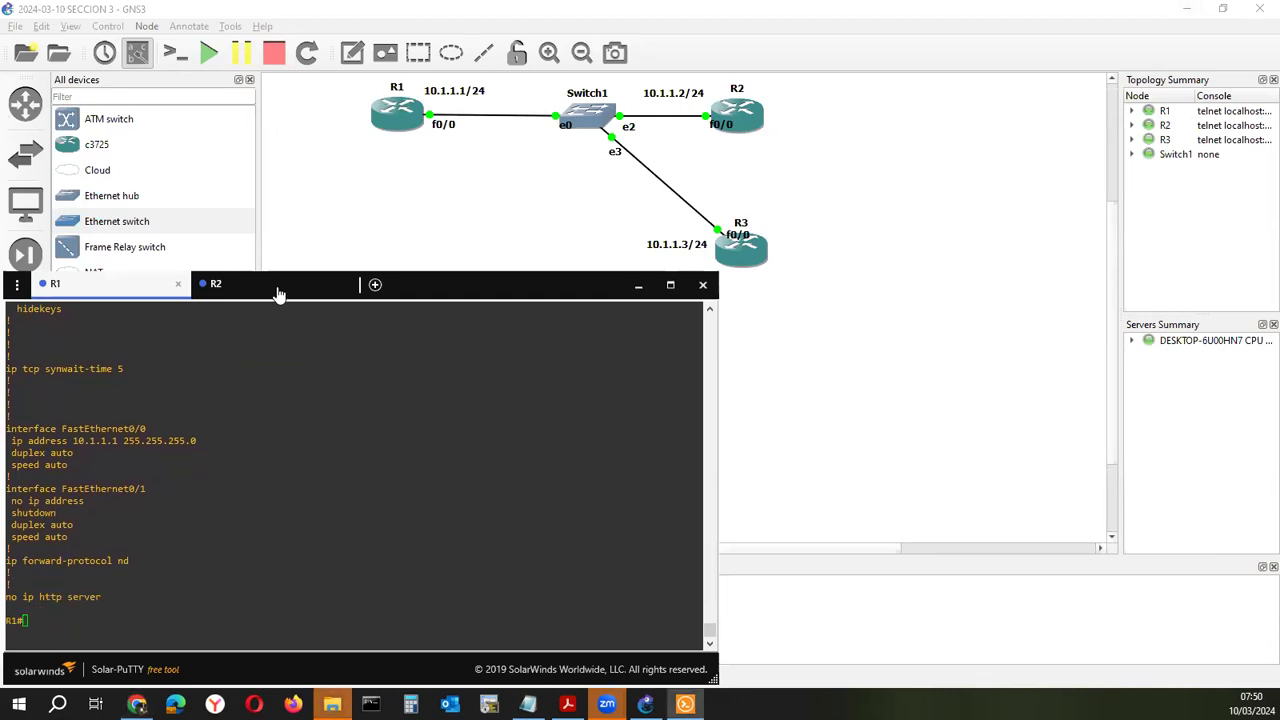
key("Return")
key("Return")
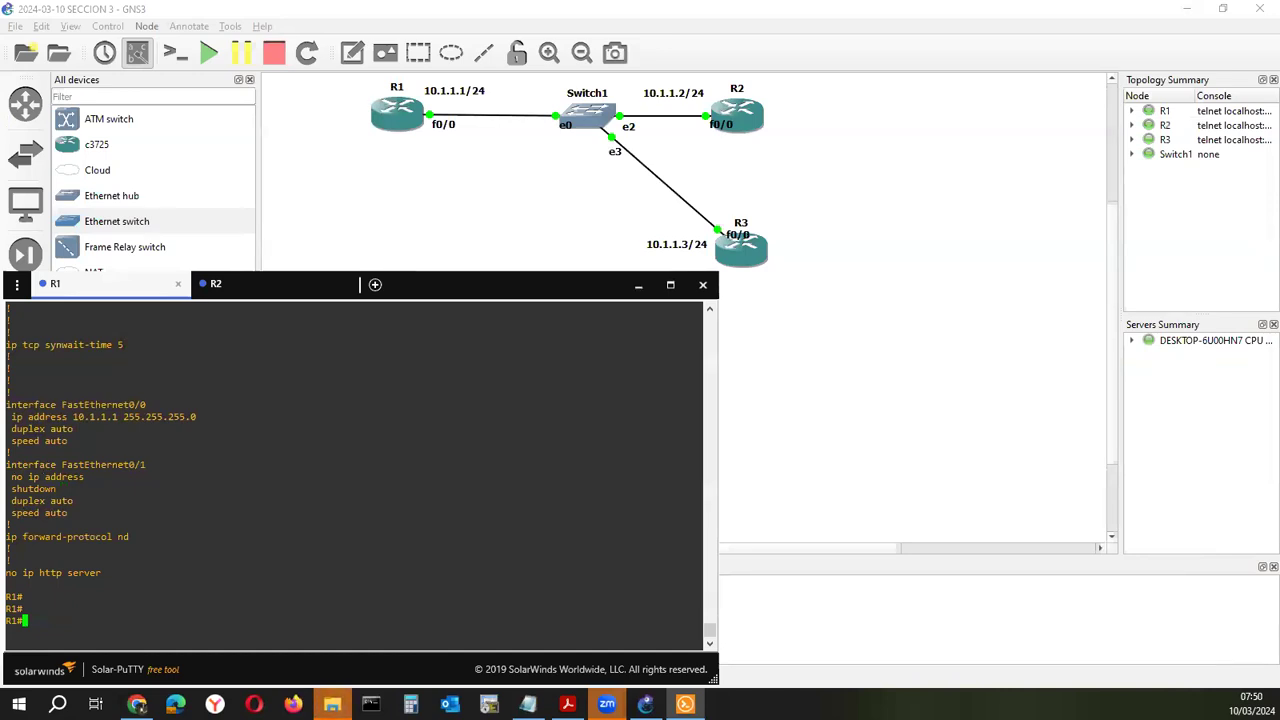
key("Return")
key("Return")
key("Return")
key("Return")
key("Return")
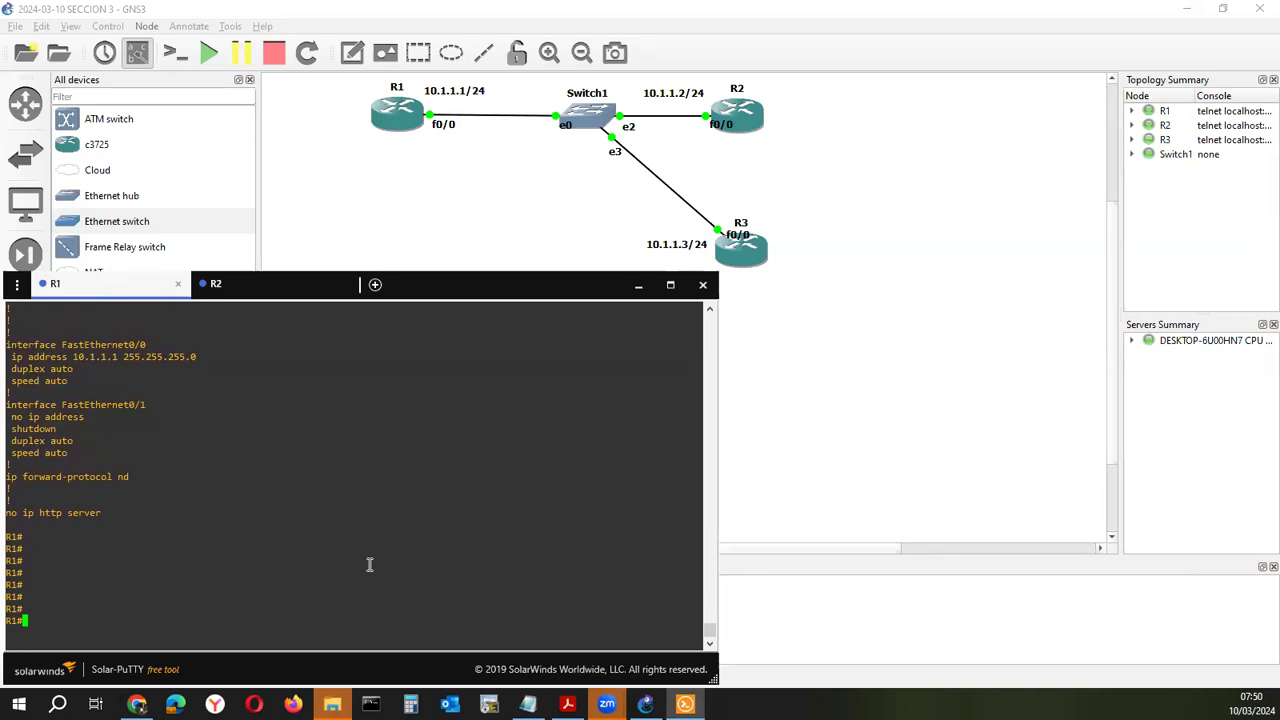
key("Return")
key("Return")
key("Return")
key("Return")
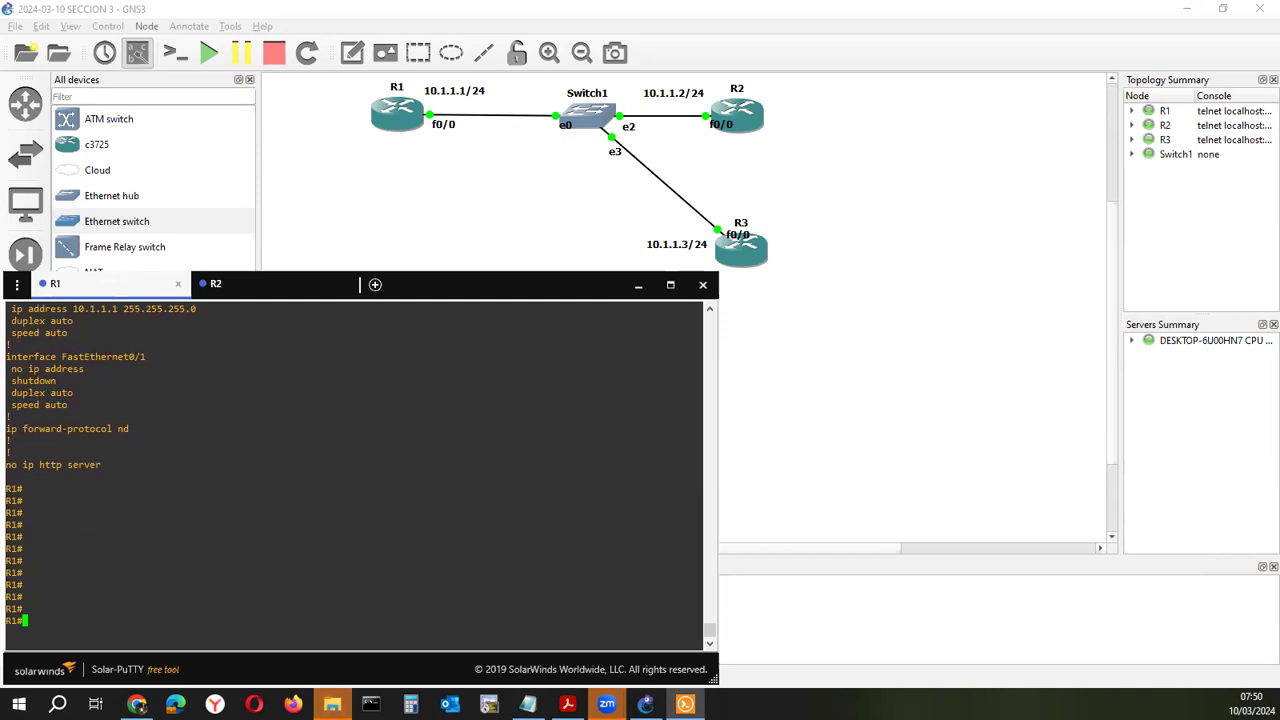
key("Return")
key("Return")
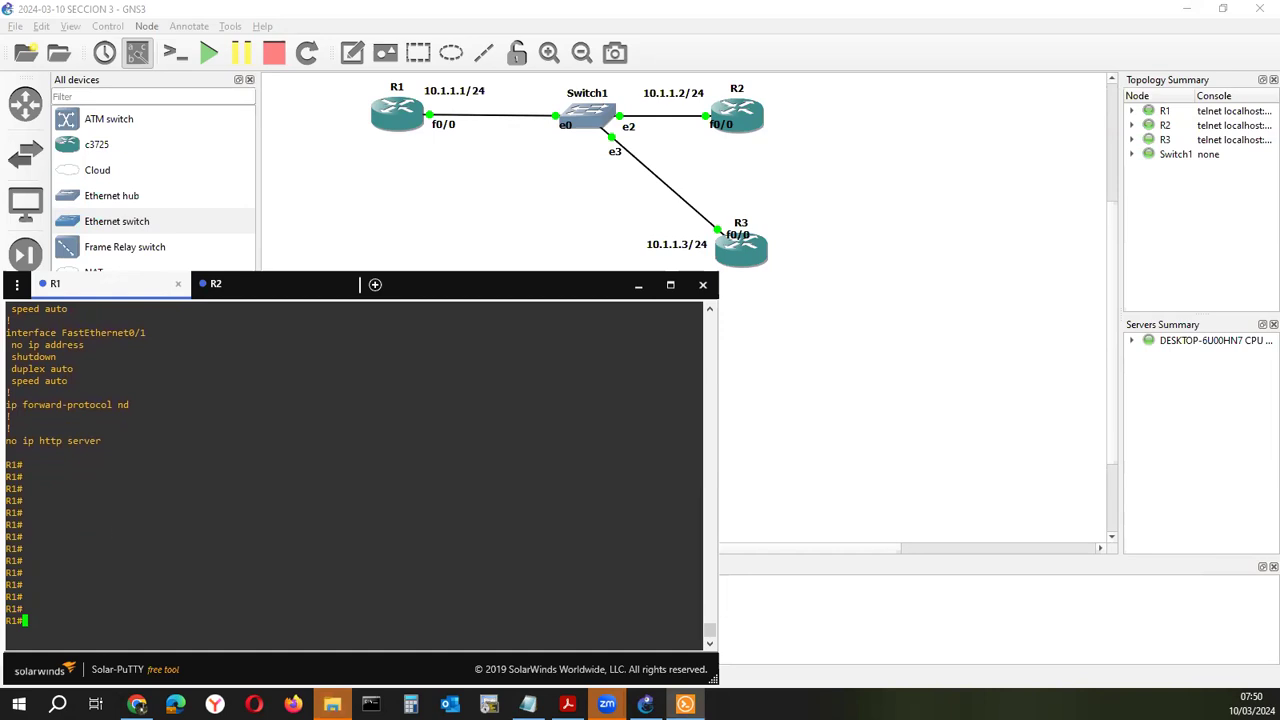
left_click(136, 704)
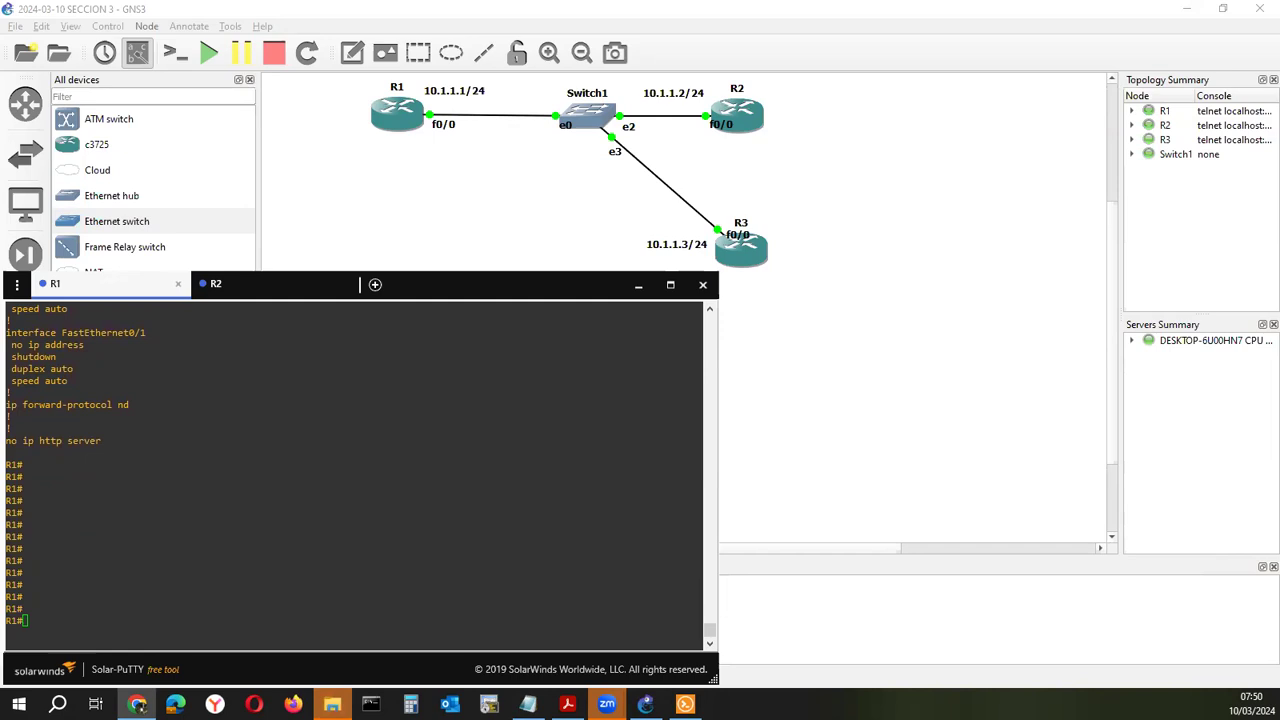
left_click(527, 292)
left_click(396, 447)
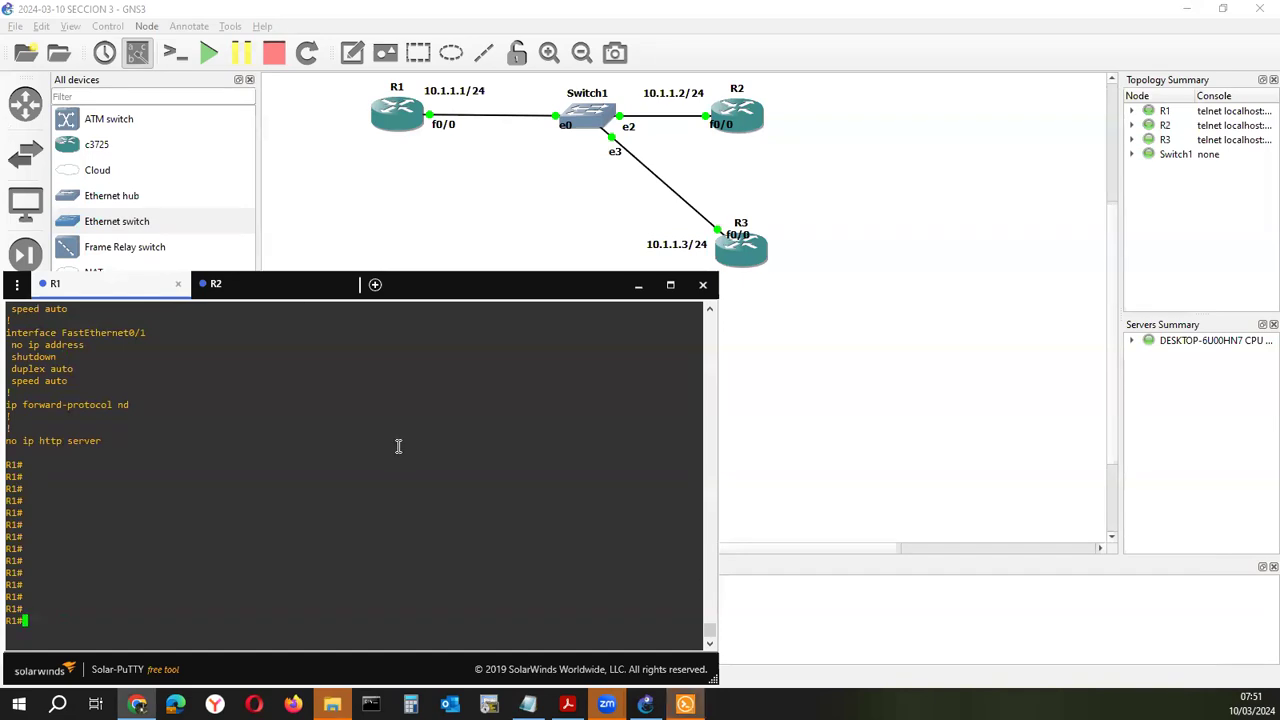
key("Return")
key("Return")
key("Return")
key("Return")
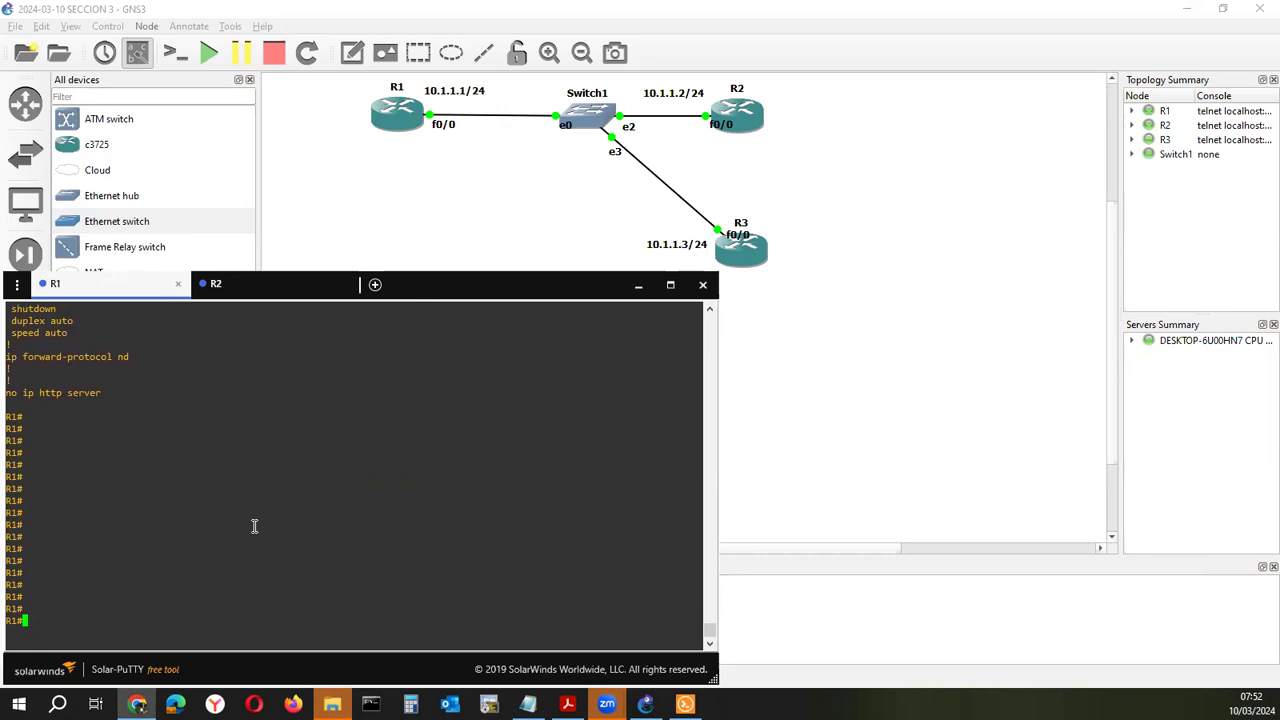
Enter global configuration mode and enable aaa new-model on R1
type("conf t")
key("Return")
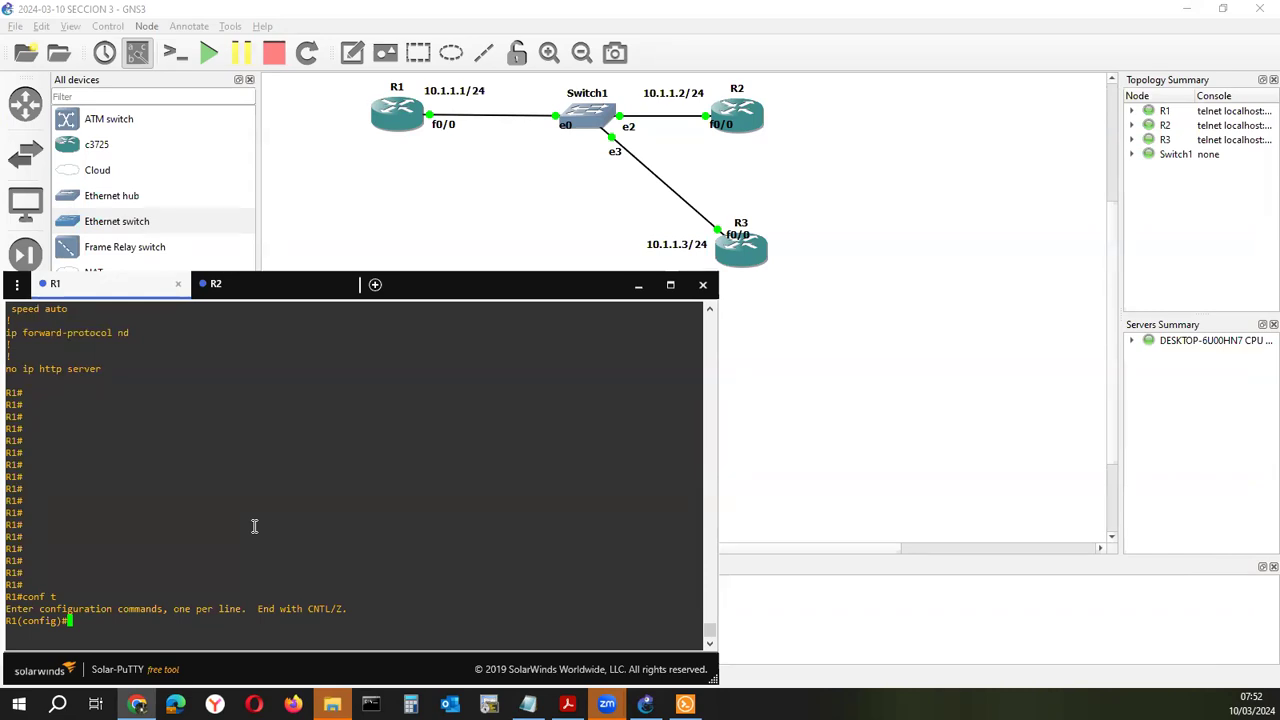
type("aaa ")
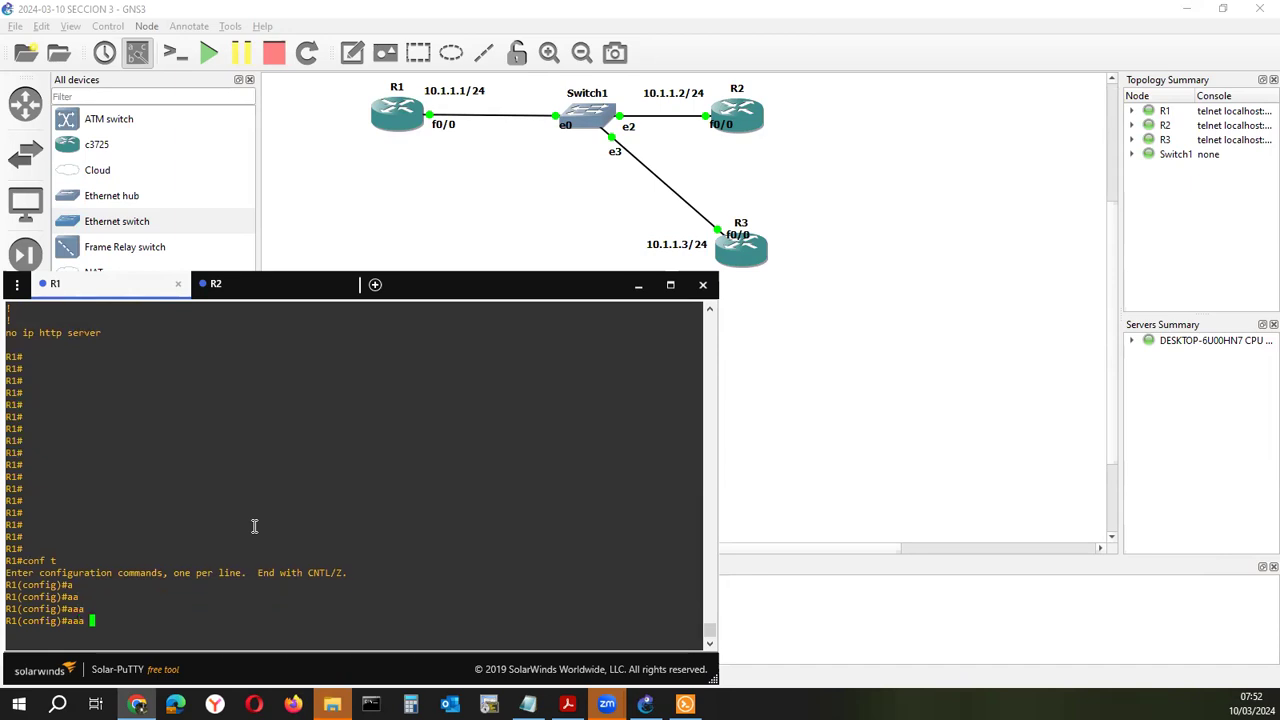
type("ne")
key("Tab")
key("Return")
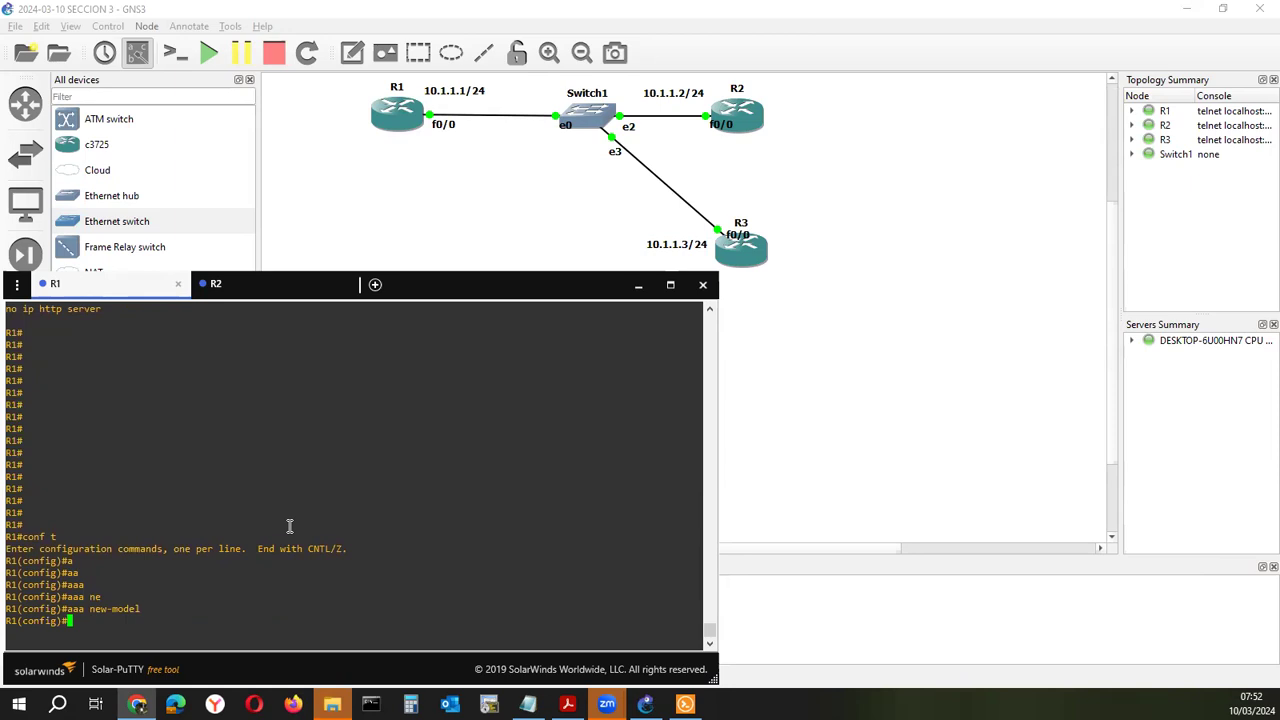
key("Return")
key("Return")
key("Return")
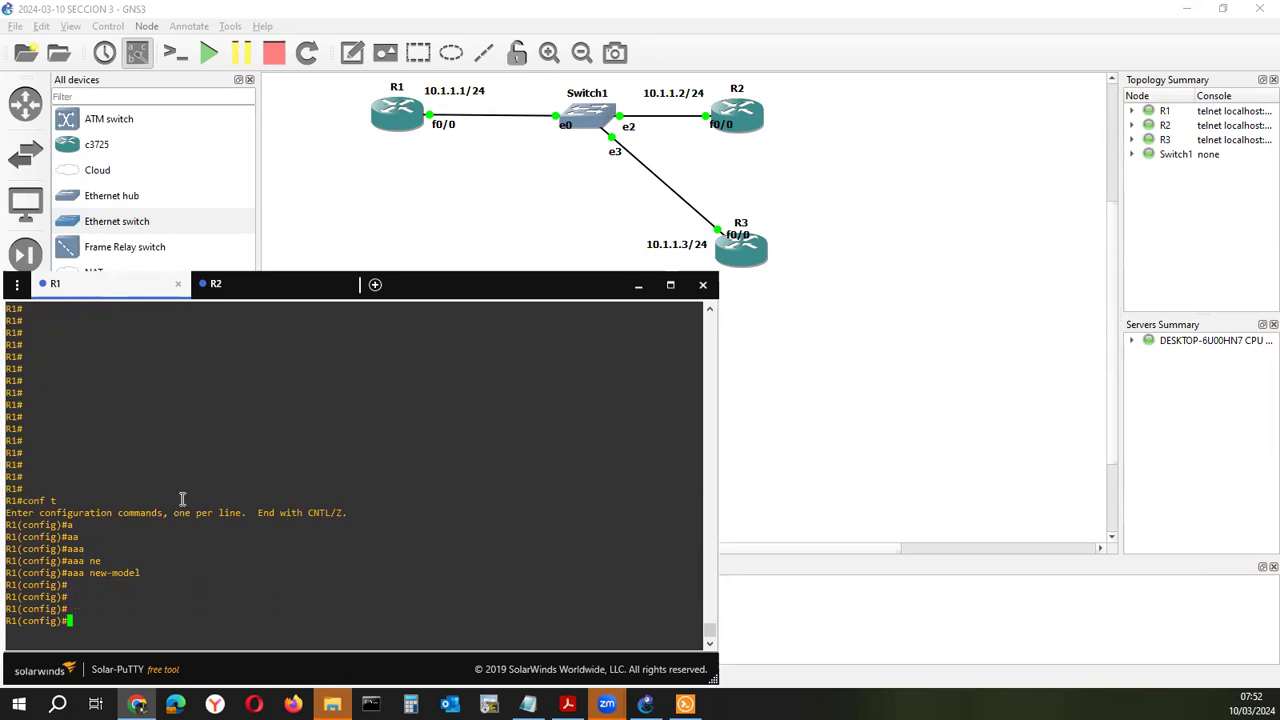
Create the login list with 'aaa authentication login CONSOLE_AUTH local'
type("aaa au")
key("Tab")
type("the")
key("Tab")
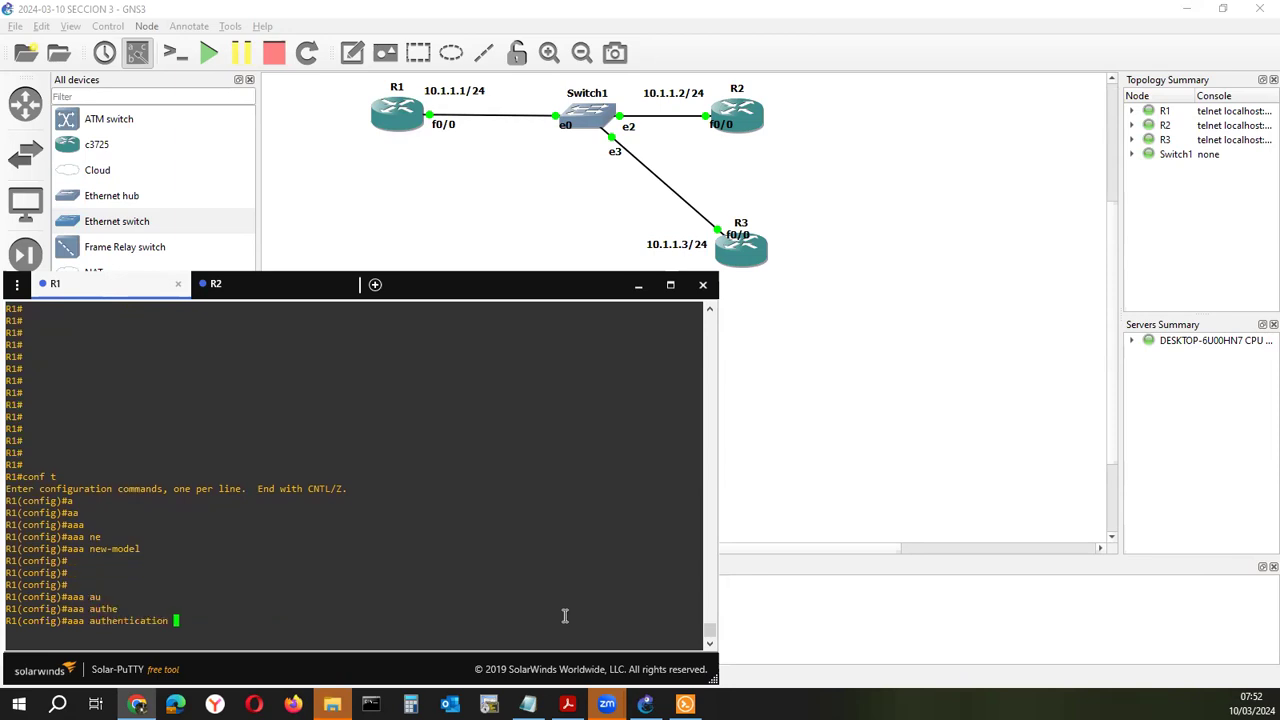
type("logi")
key("Tab")
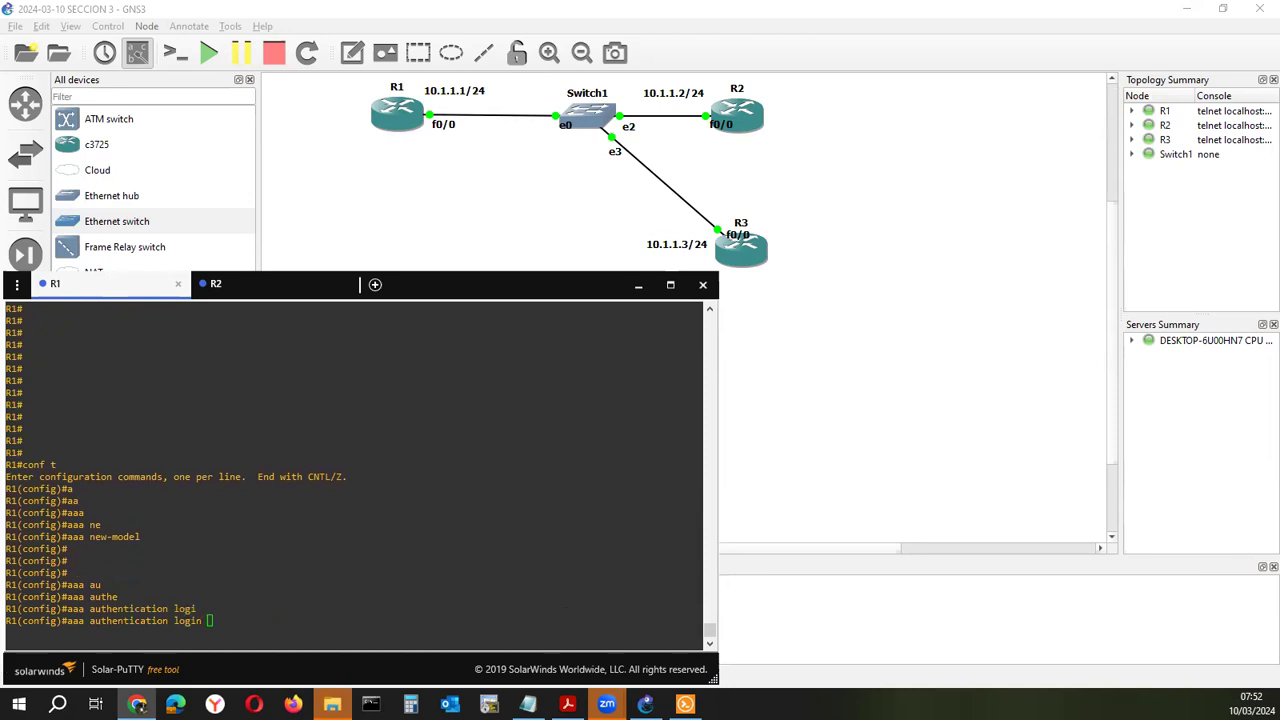
left_click(303, 586)
type("CONSOLE_AUTH")
type("lo")
key("Tab")
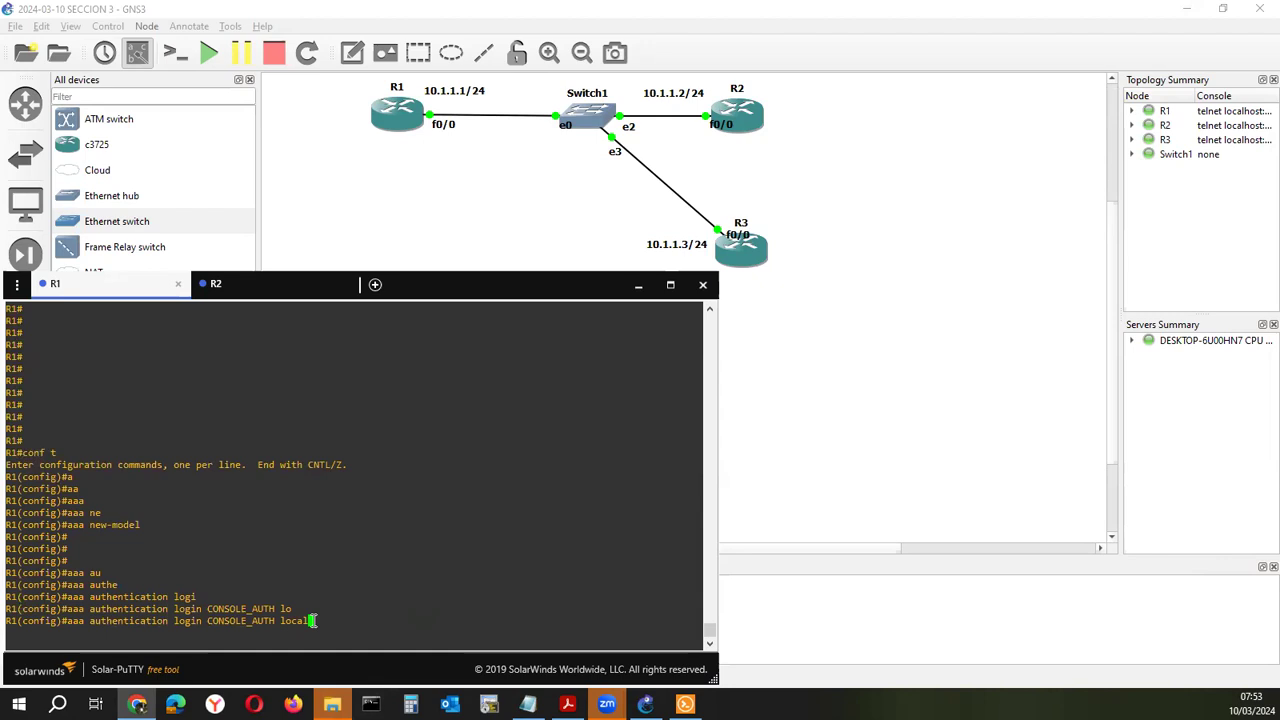
key("Return")
key("Return")
key("Return")
key("Return")
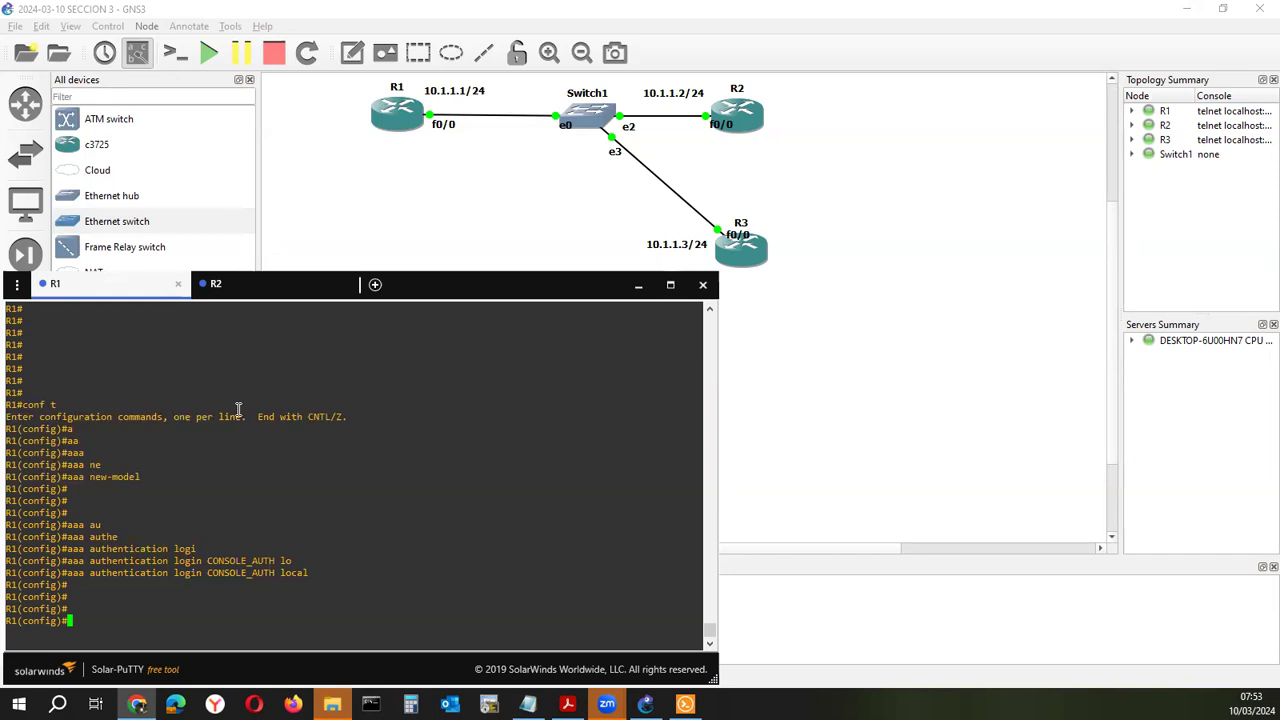
Save R1's configuration with do wr after plain wr fails, then copy CONSOLE_AUTH
type("wr")
key("Return")
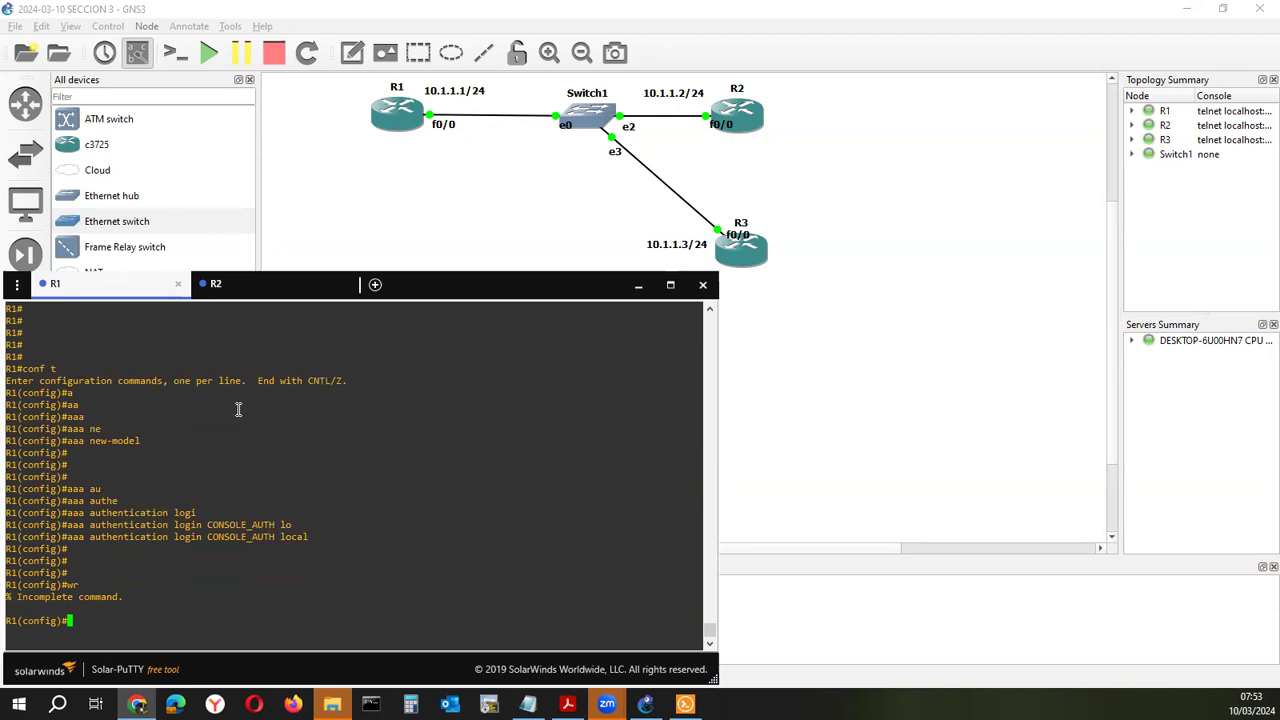
type("do wr")
key("Return")
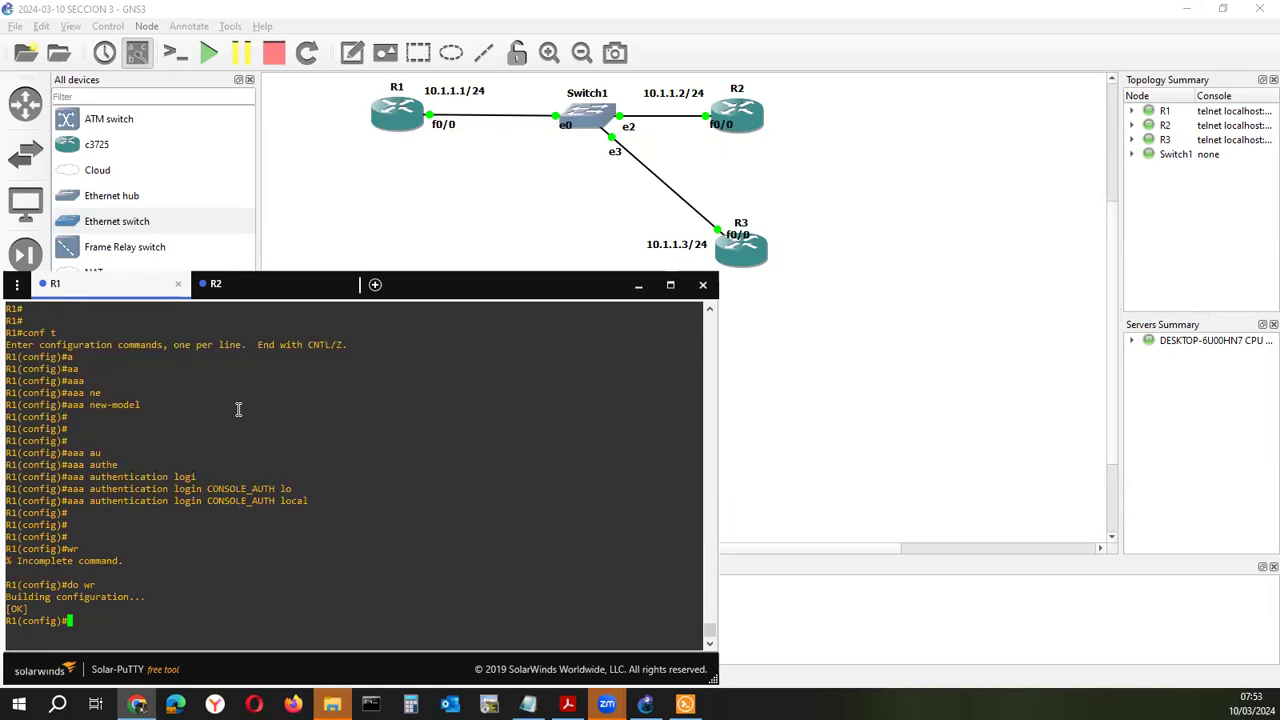
key("Return")
key("Return")
key("Return")
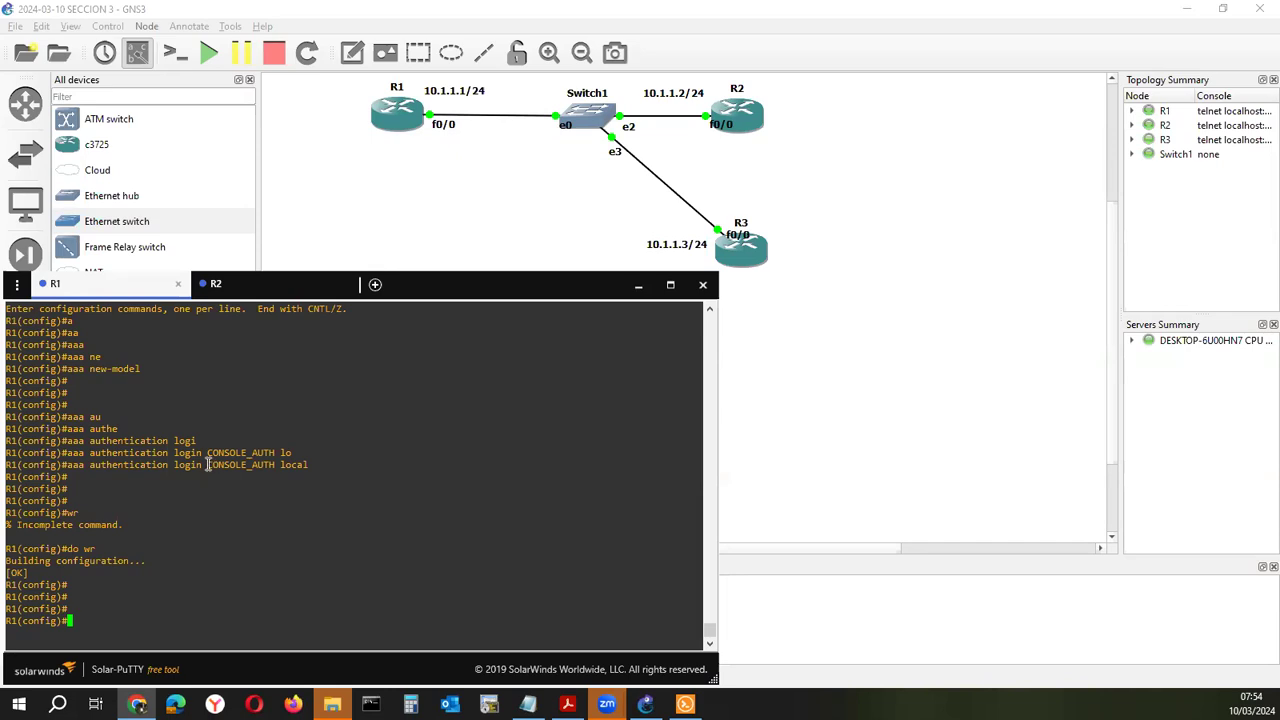
double_click(211, 465)
key("ctrl+c")
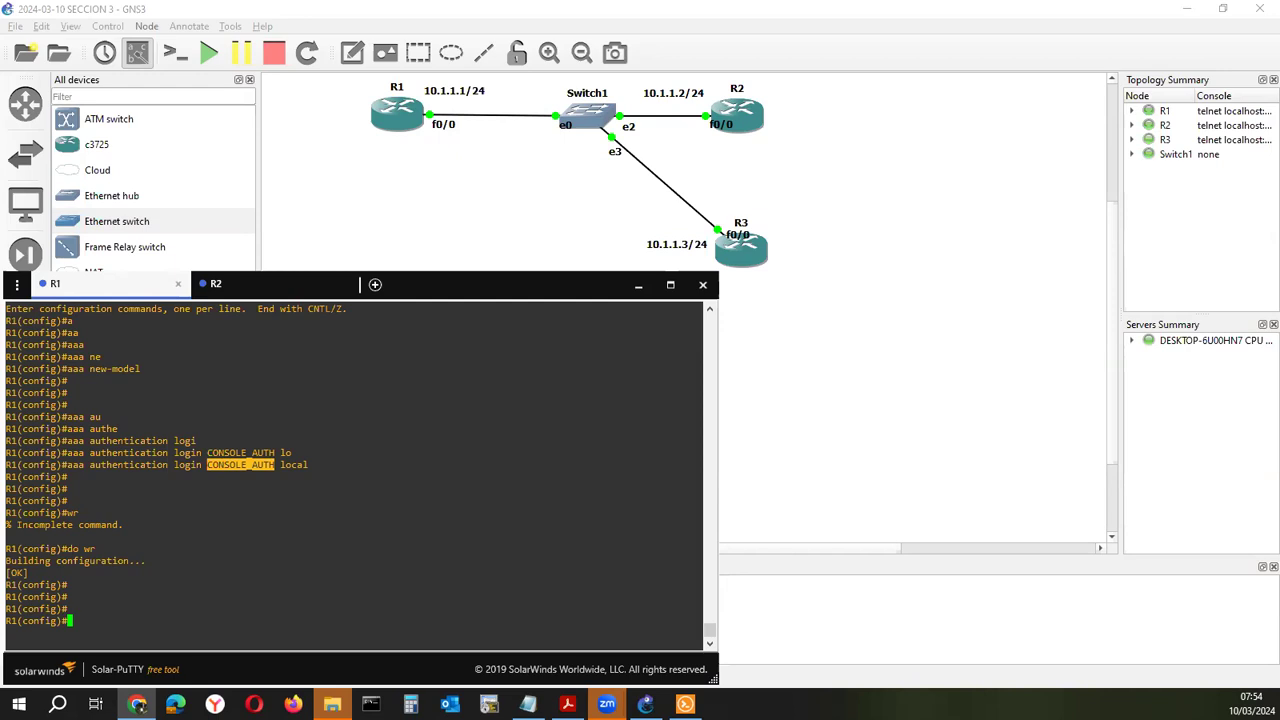
Attempt to enter console line configuration with 'line con'
left_click(420, 500)
type("li")
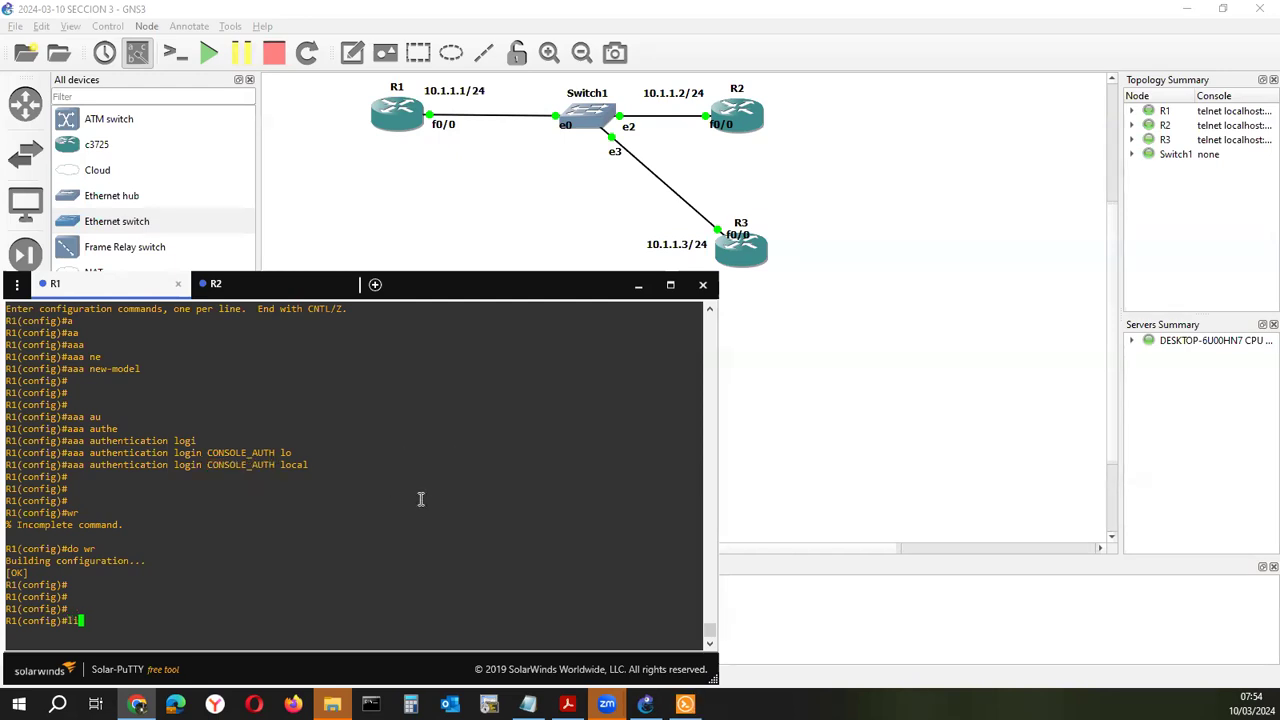
type("n")
key("Tab")
type("co")
key("Tab")
key("Return")
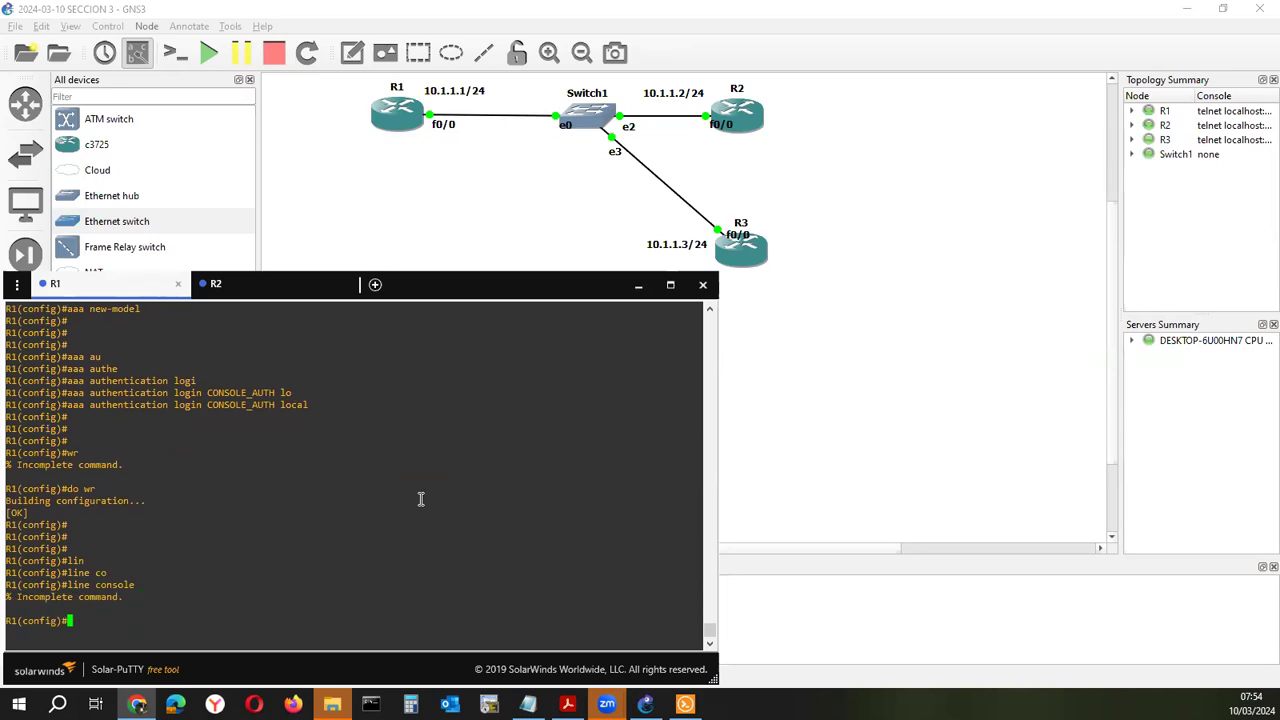
Try a 'login console 0' command, which R1 rejects
type("lo")
key("Tab")
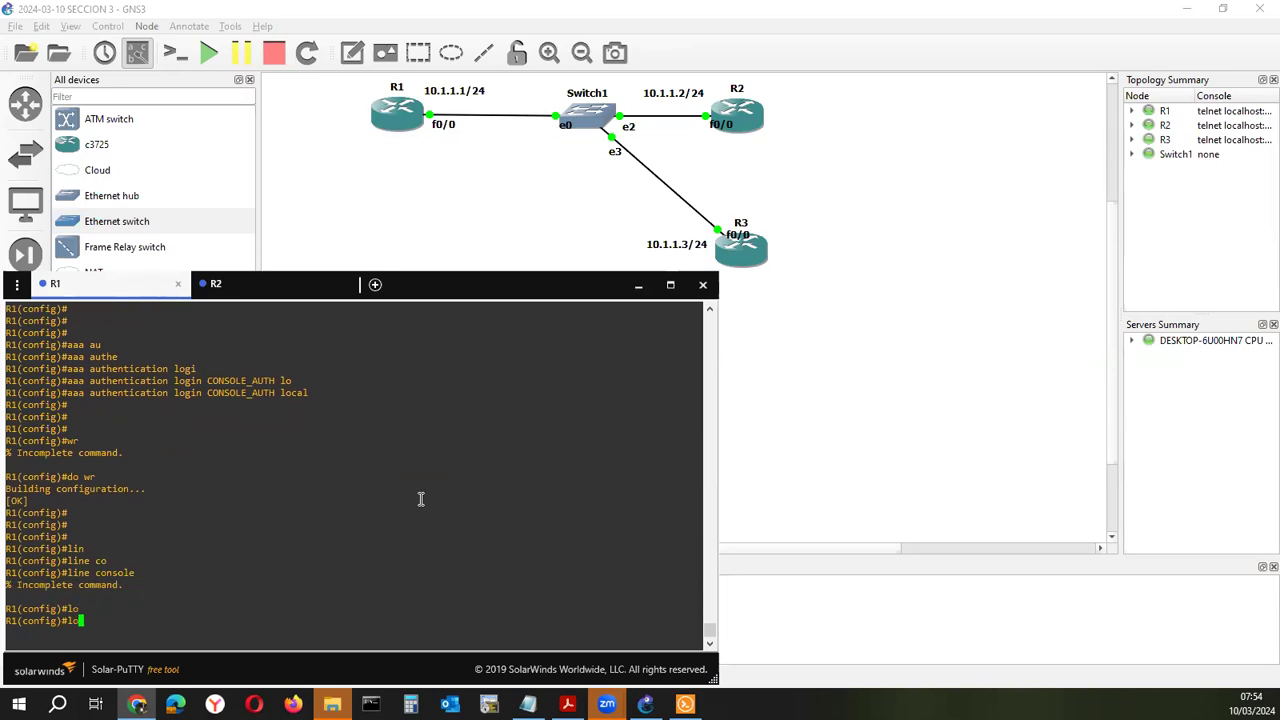
type("g")
key("Tab")
type("i")
key("Tab")
type("nau")
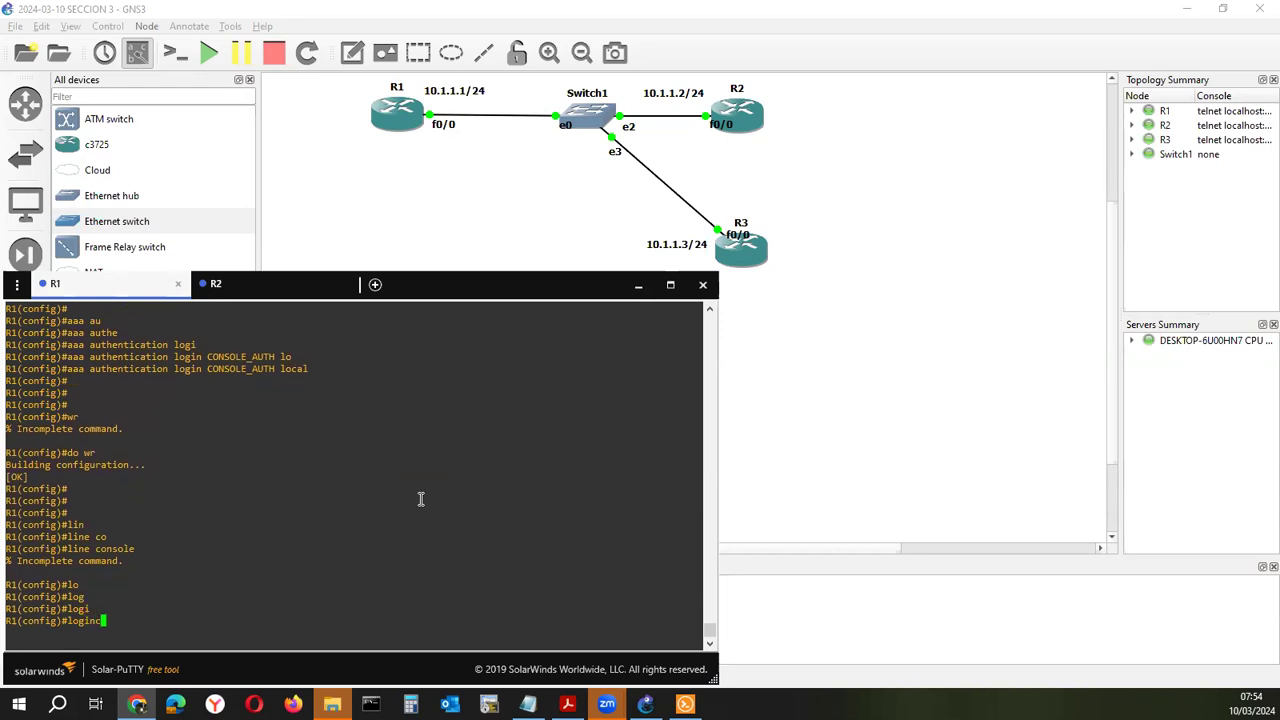
key("Tab")
key("BackSpace")
key("BackSpace")
type("au")
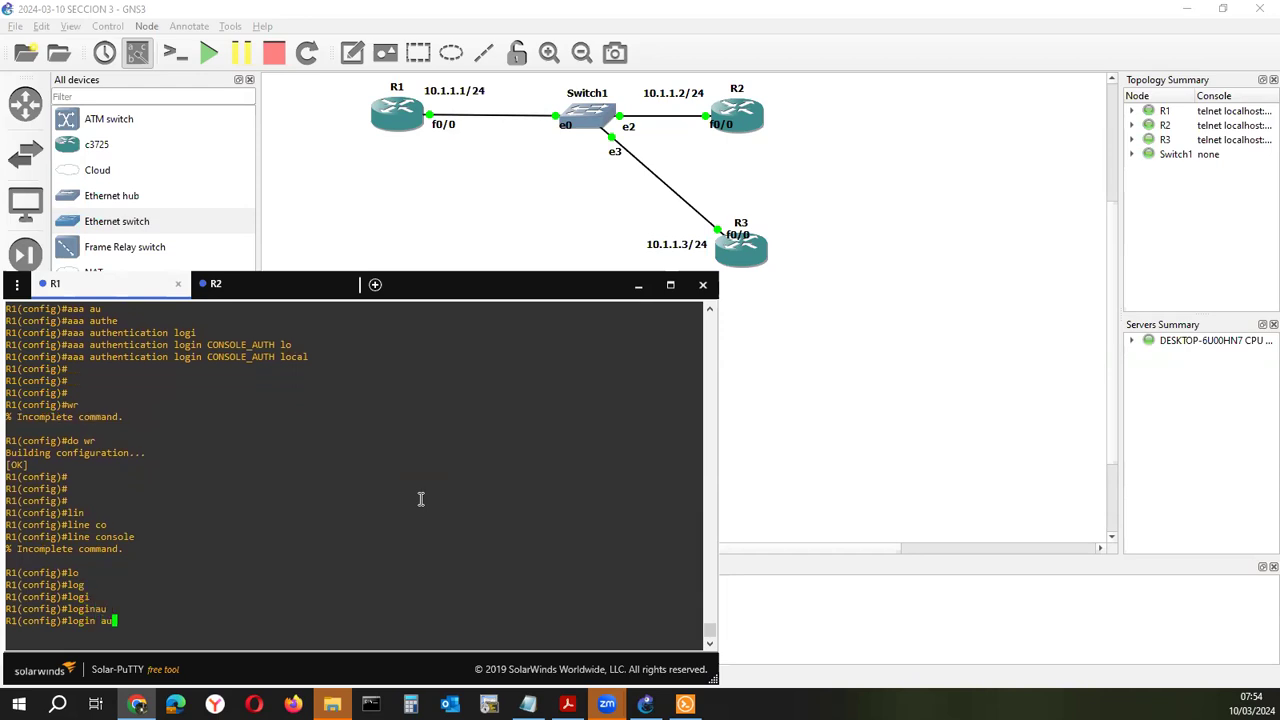
key("Tab")
type("th")
key("Tab")
type("e")
key("Tab")
key("BackSpace")
key("BackSpace")
key("BackSpace")
key("BackSpace")
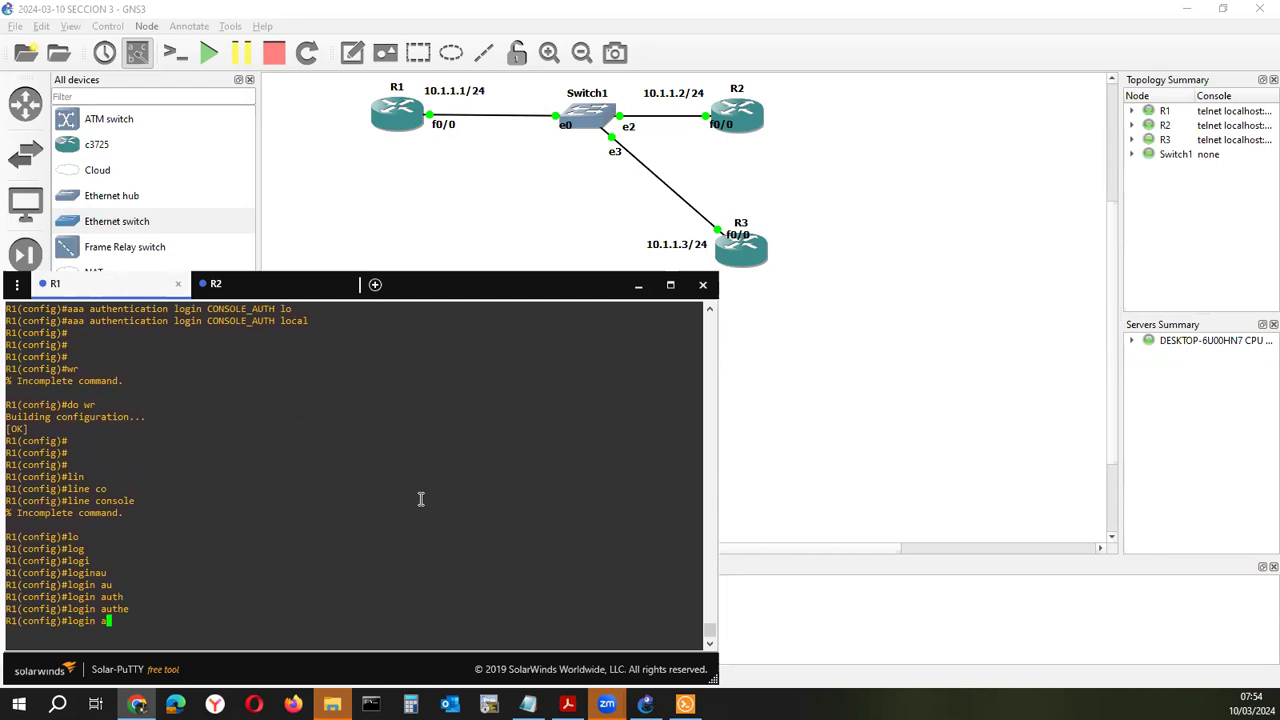
key("BackSpace")
type("con")
key("Tab")
type("s")
key("Tab")
type("o")
key("Tab")
key("BackSpace")
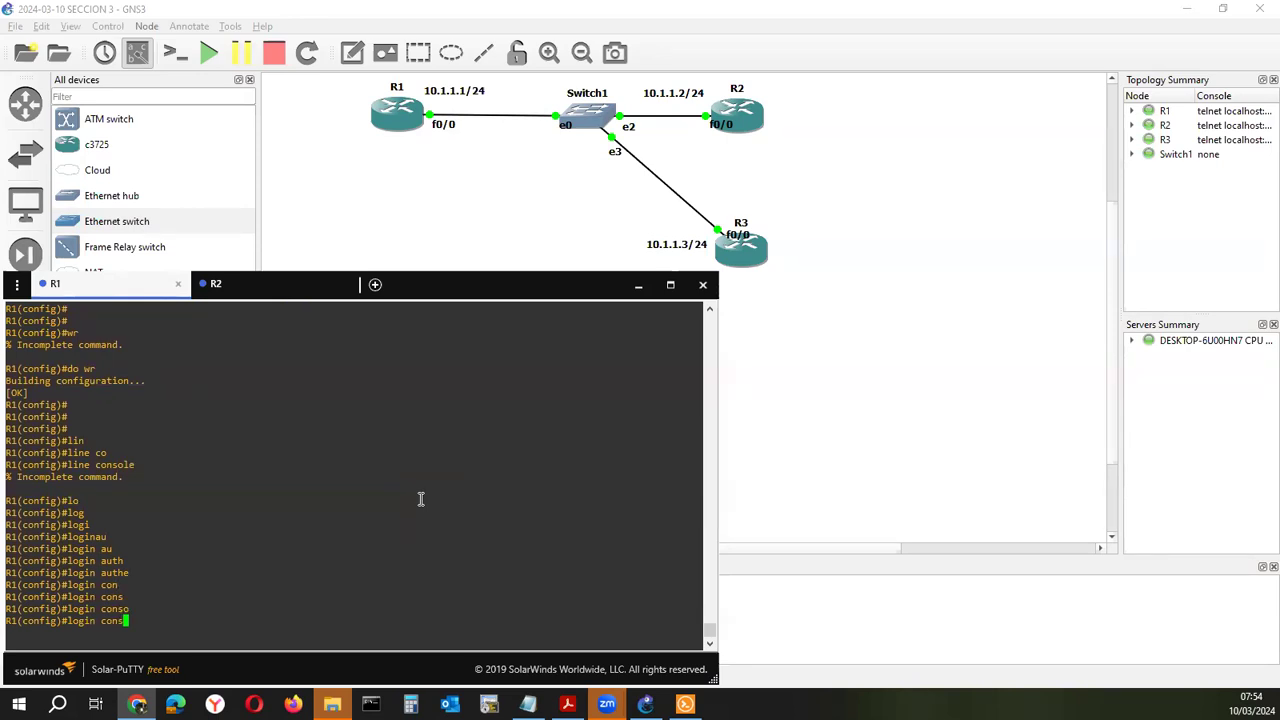
key("BackSpace")
key("Tab")
type("0")
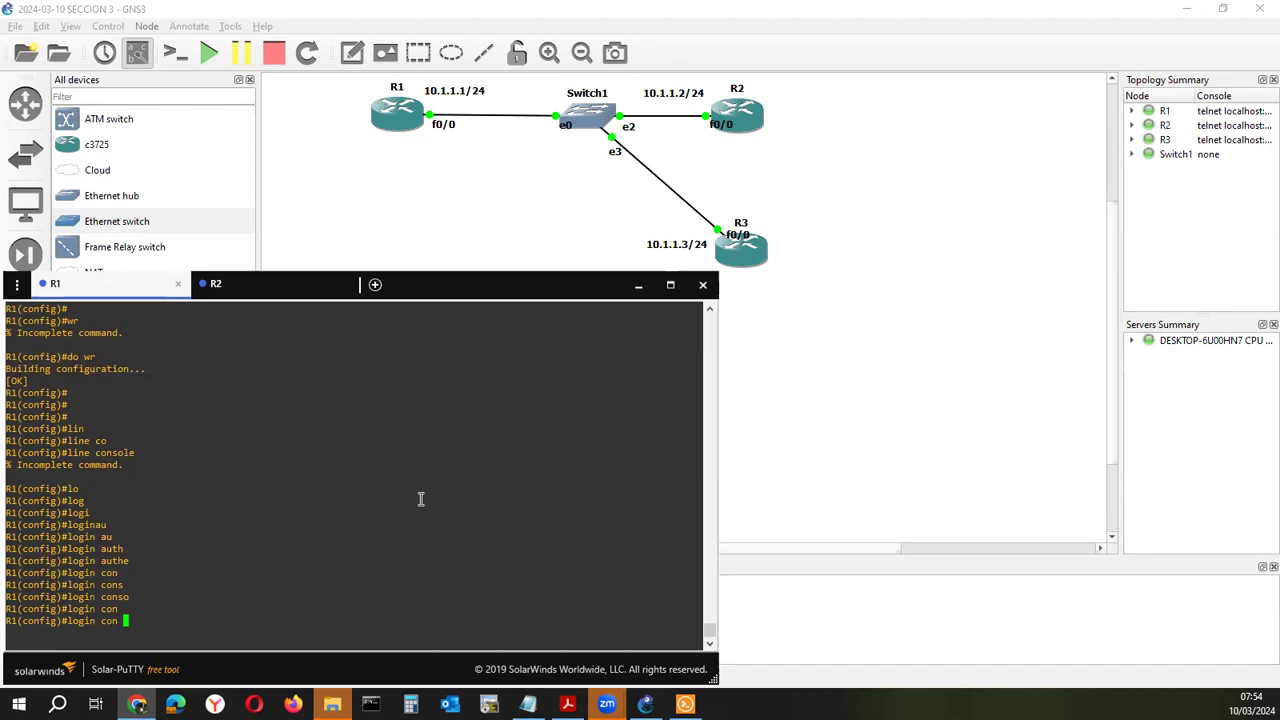
key("Return")
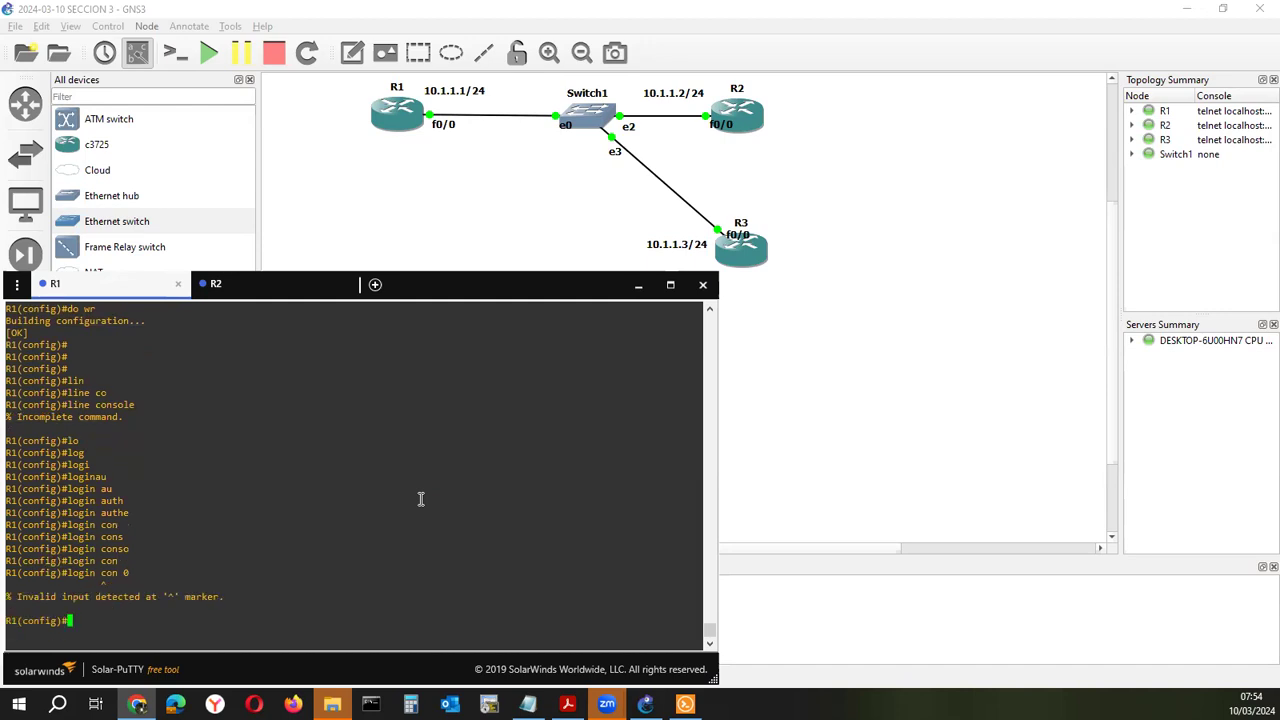
key("Return")
key("Return")
key("Return")
Enter line console 0 configuration and type 'login authentication' ready for the list name
type("lin")
key("Tab")
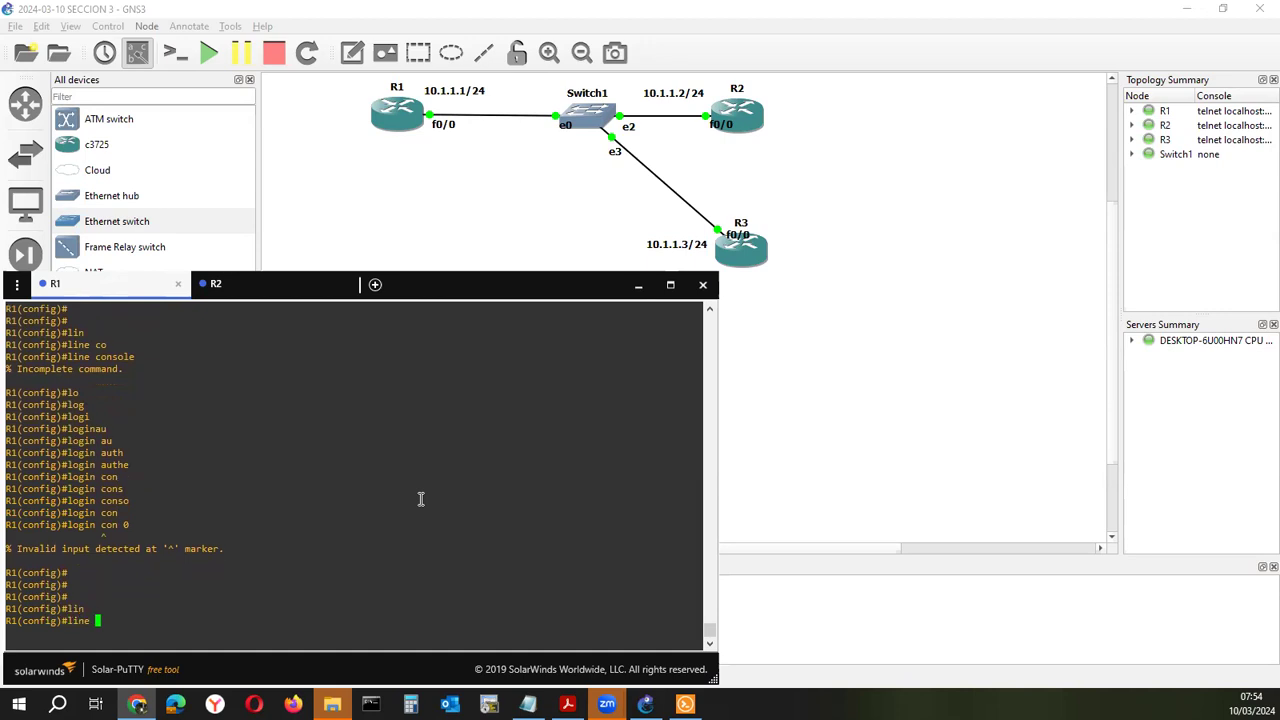
type("co")
key("Tab")
type("0")
key("Return")
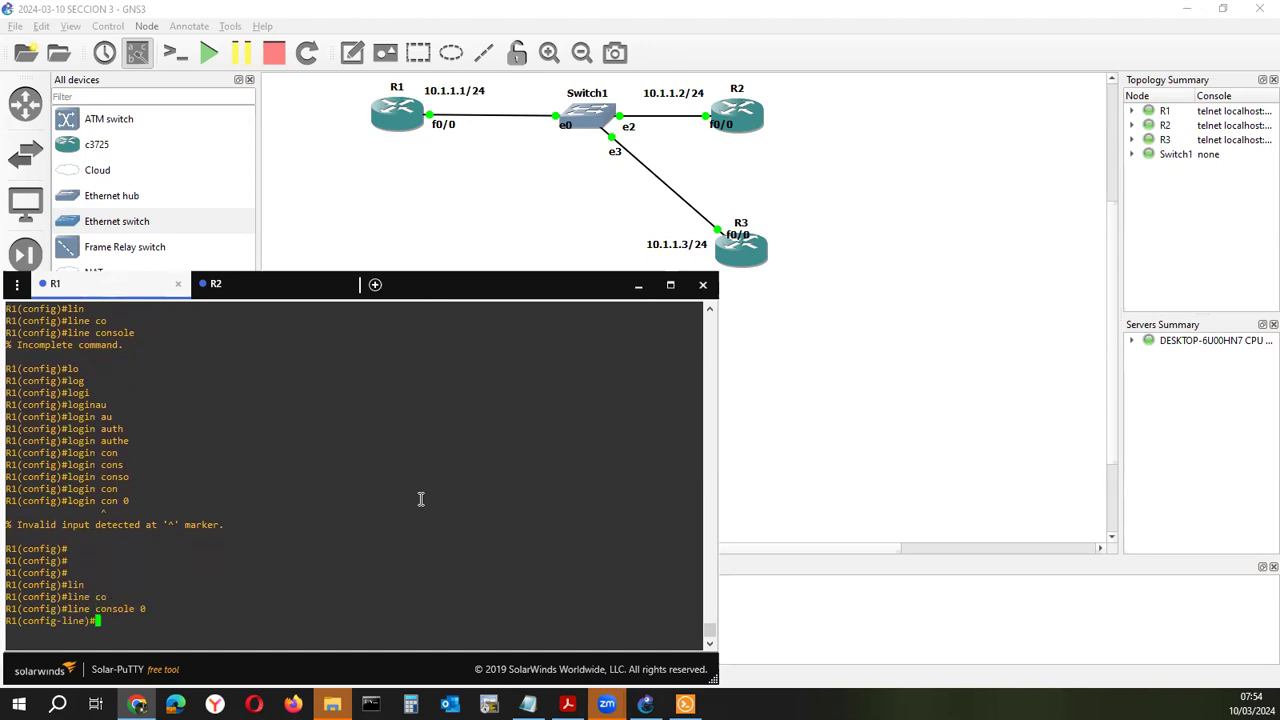
type("logi")
key("Tab")
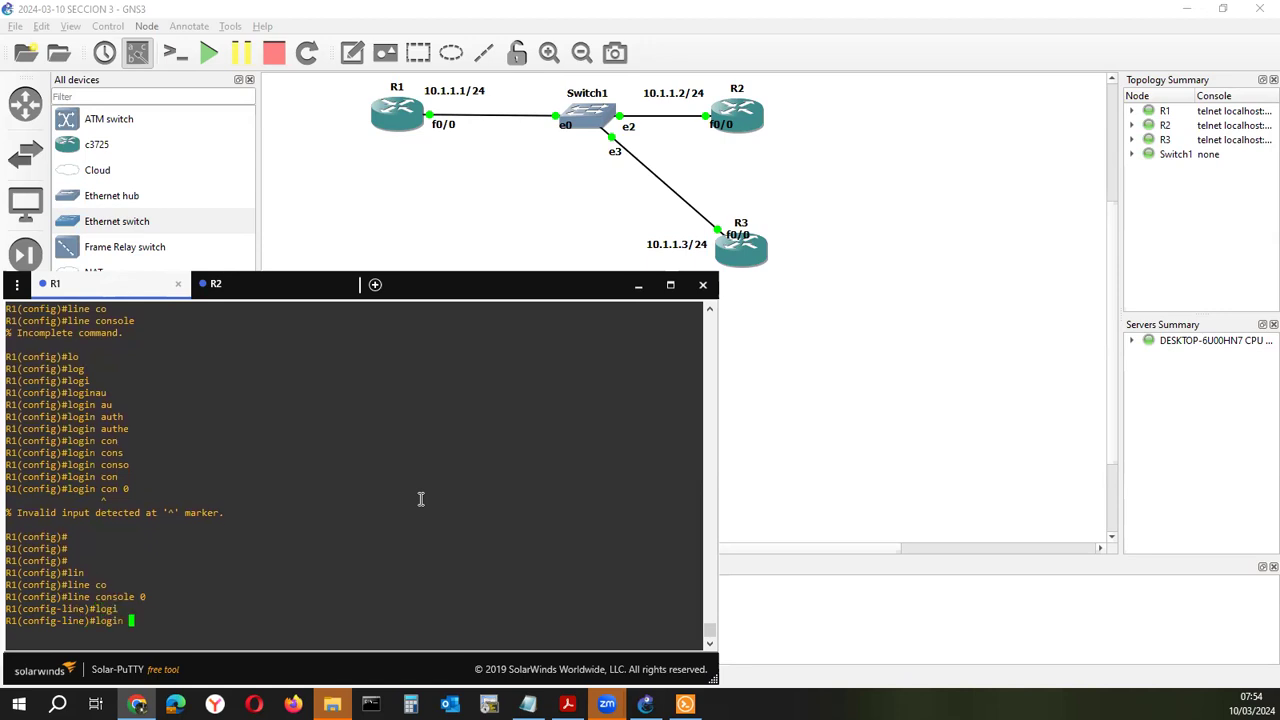
type("au")
key("Tab")
key("Tab")
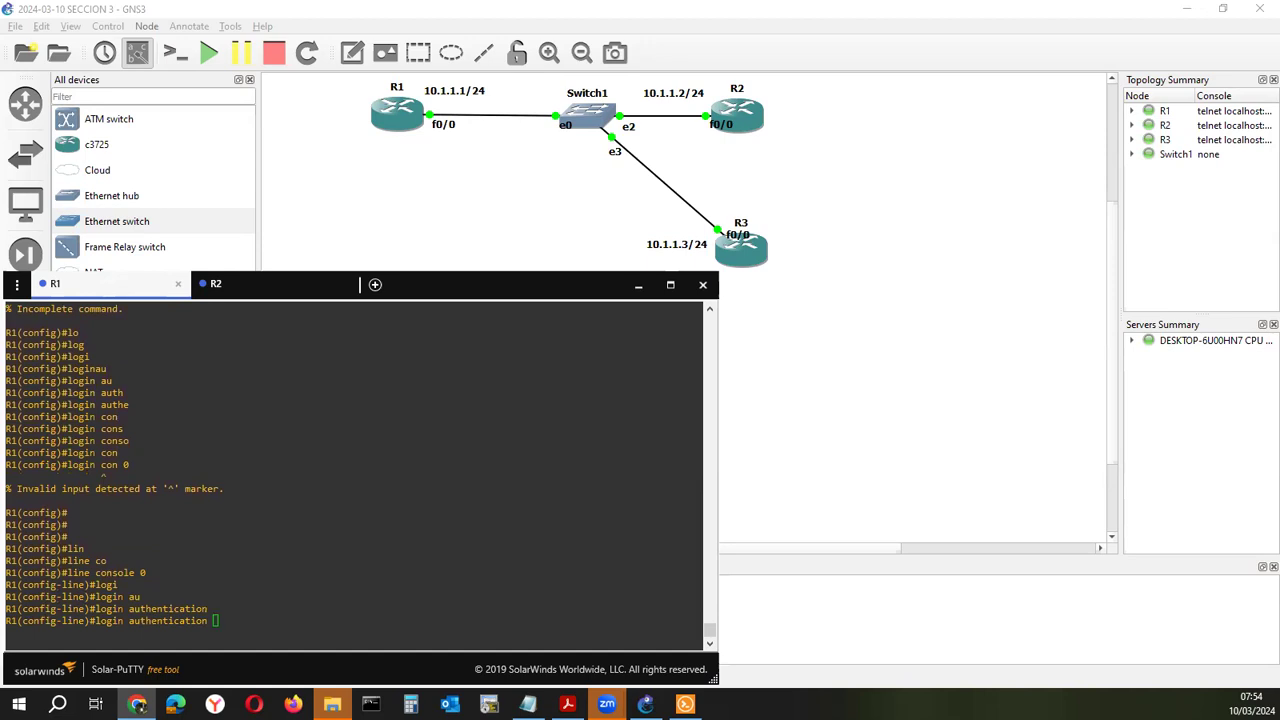
Apply login authentication CONSOLE_AUTH to console line 0, then exit three times to log out
right_click(291, 540)
key("Return")
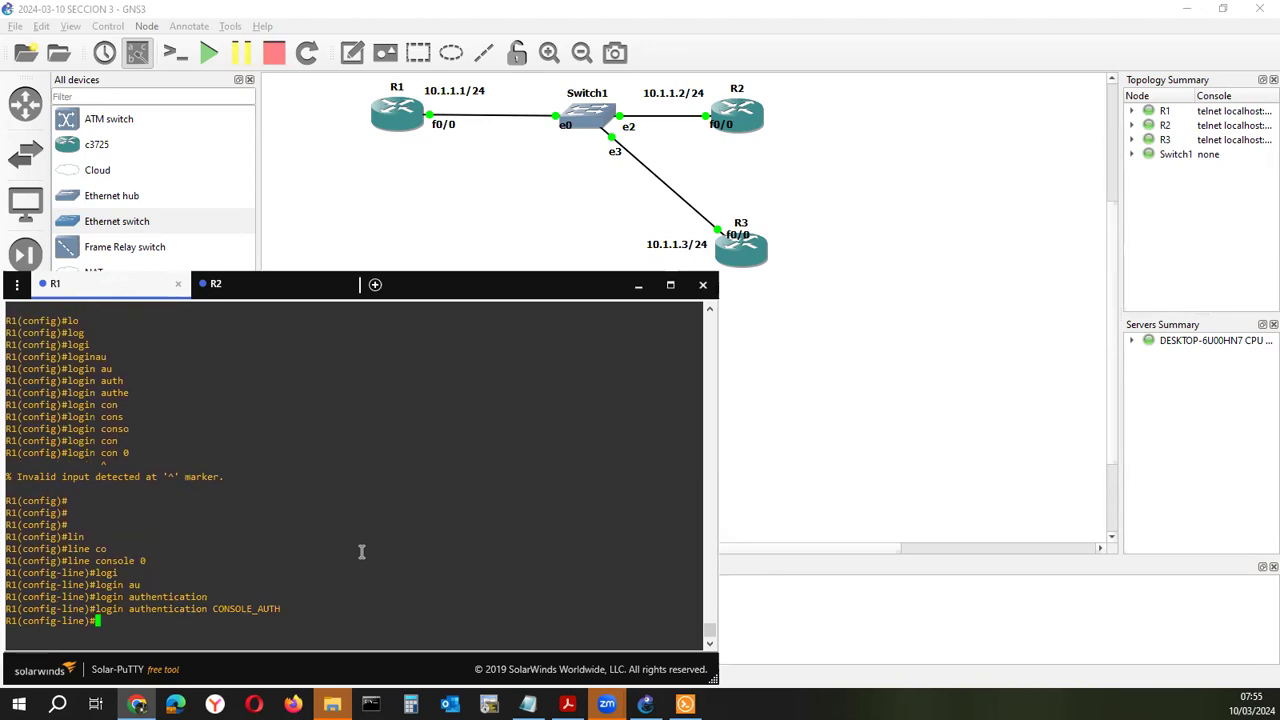
type("exit")
key("Return")
type("exit")
key("Return")
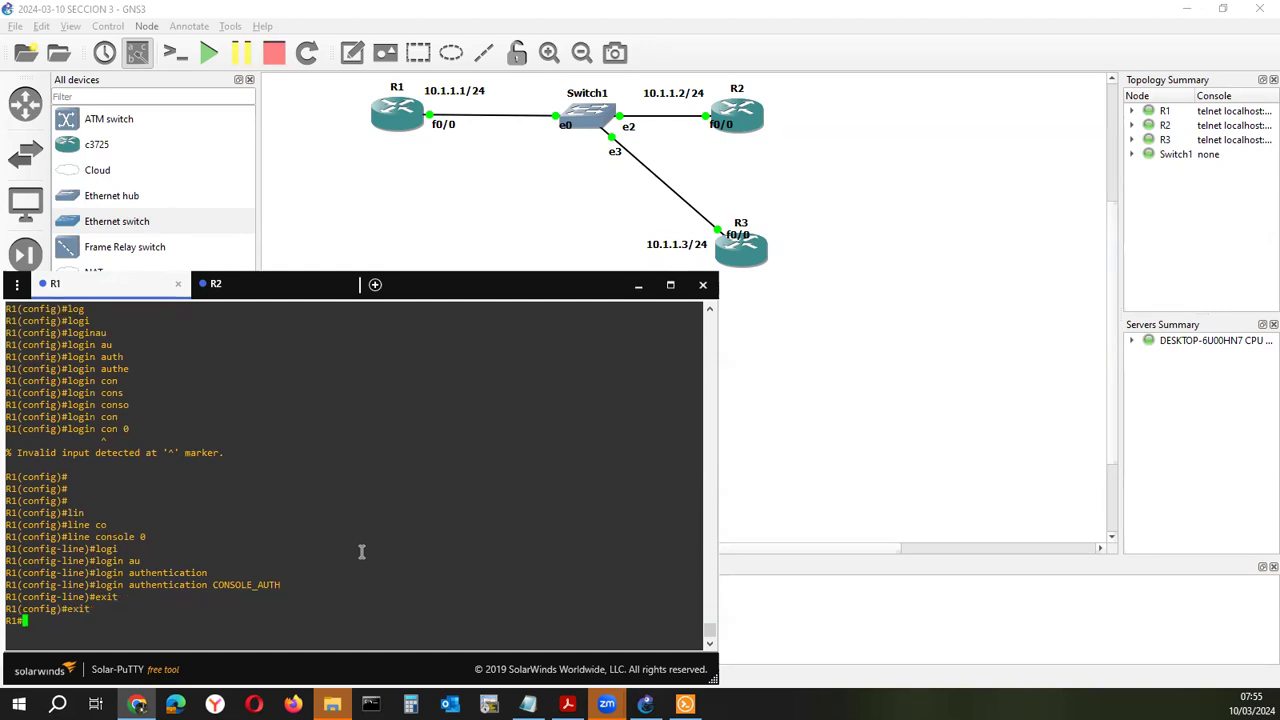
type("exit")
key("Return")
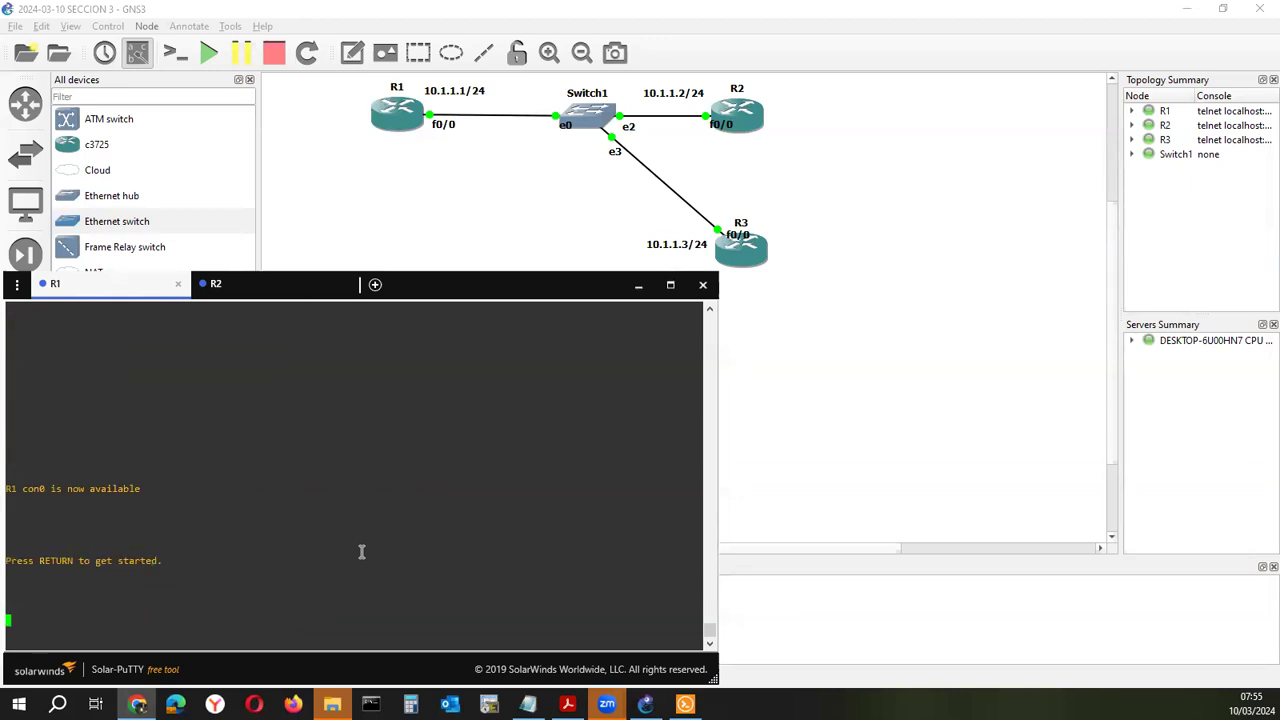
triple_click(200, 523)
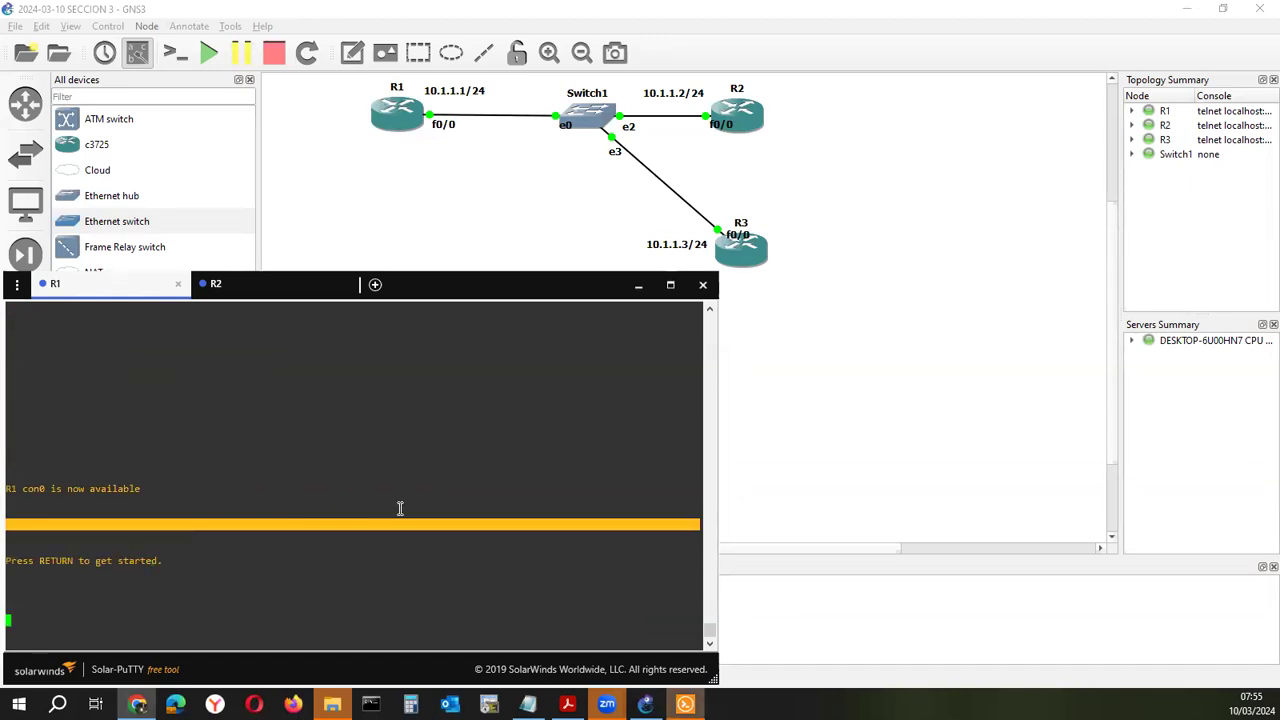
key("Return")
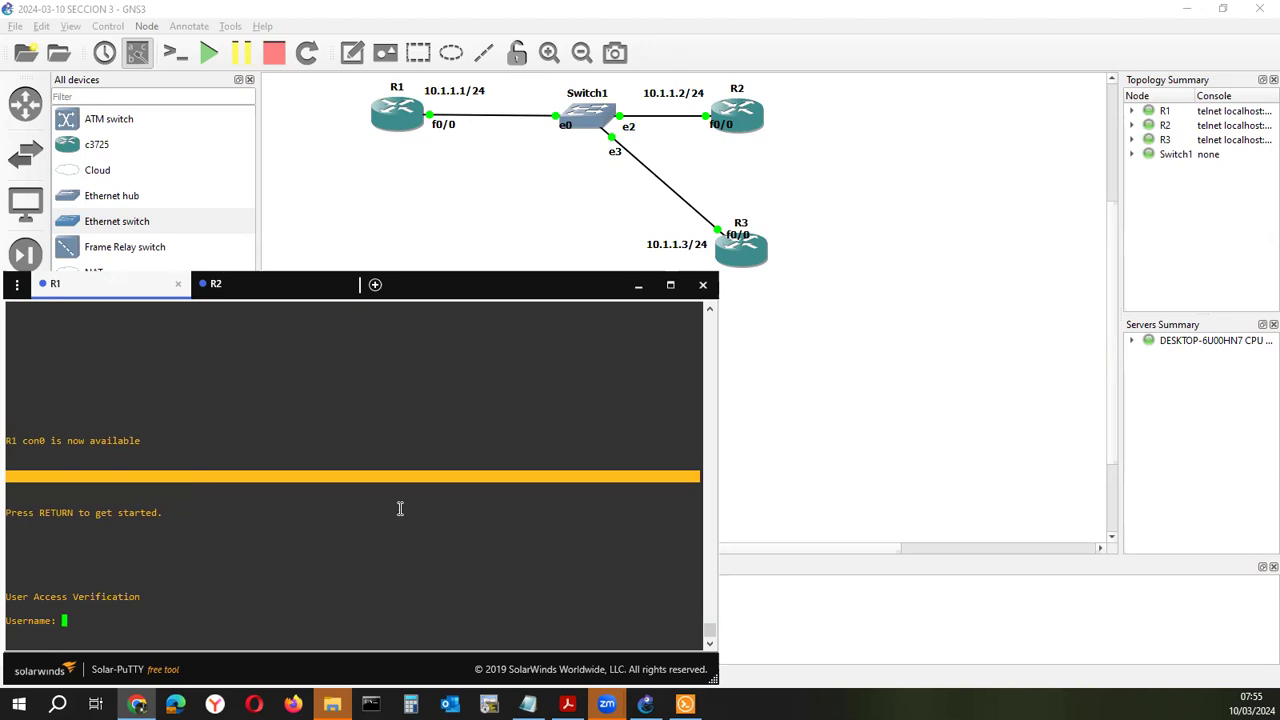
triple_click(57, 620)
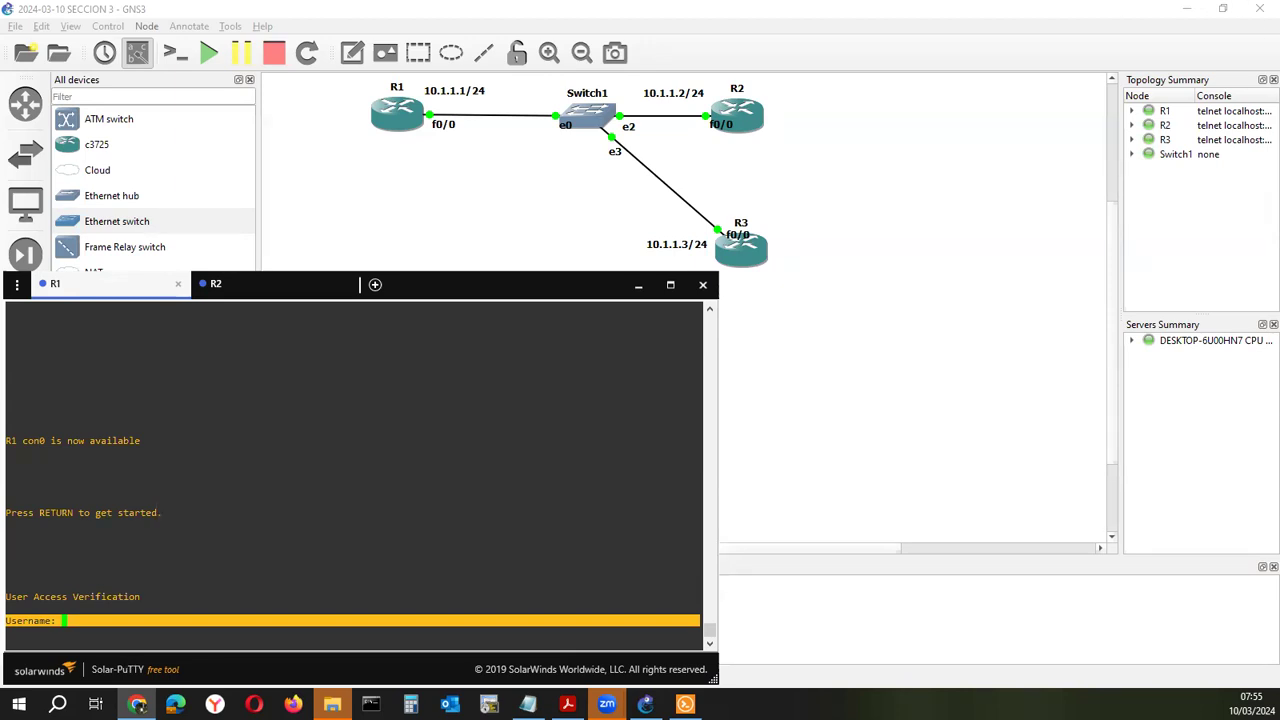
left_click(237, 506)
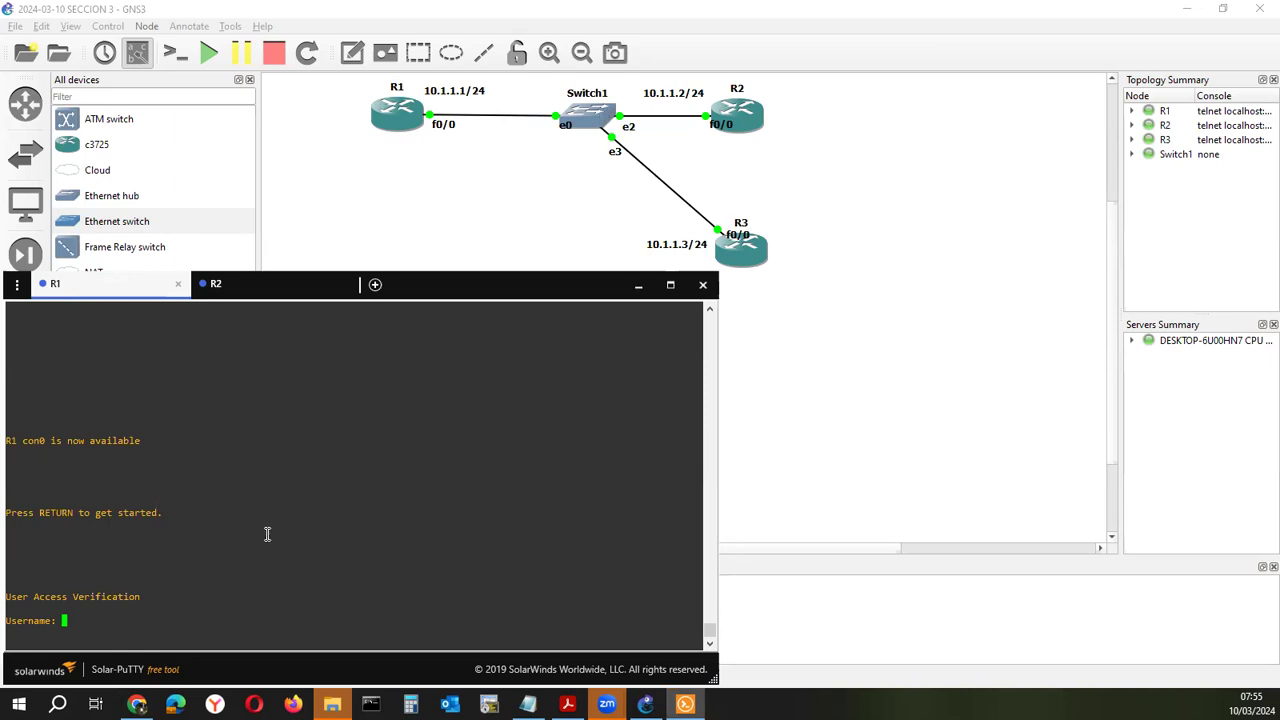
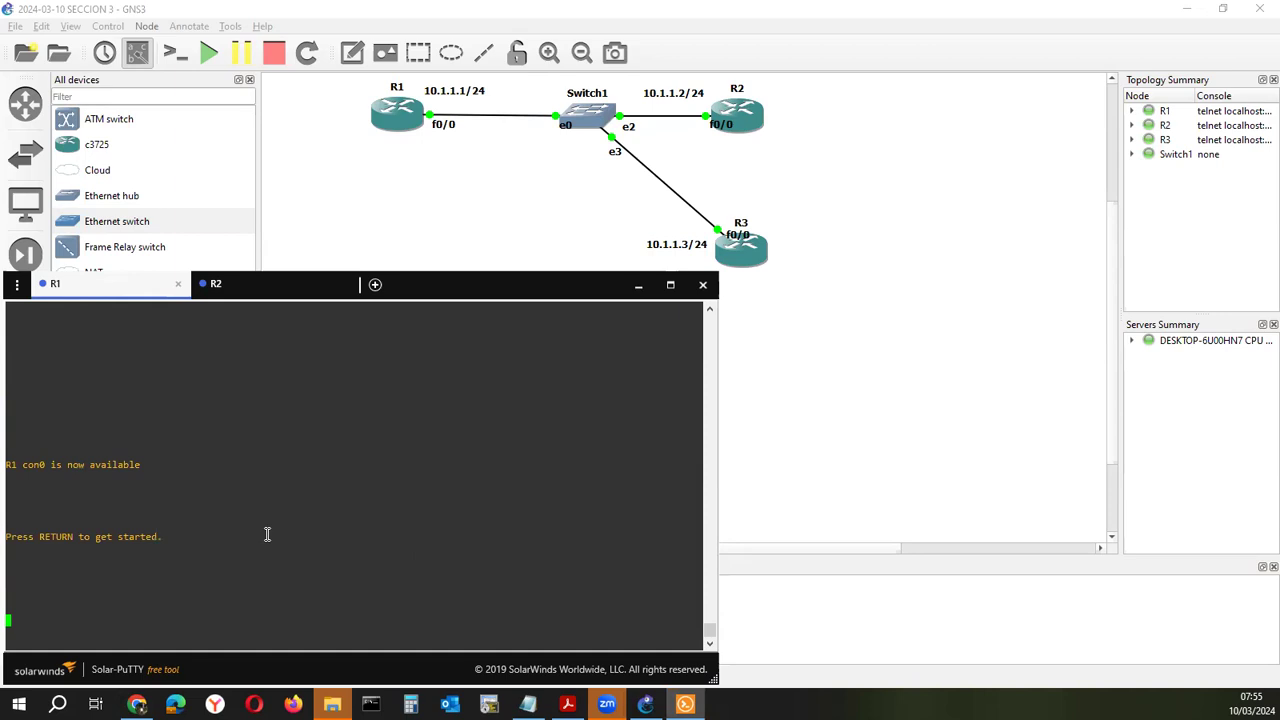
Authenticate through CONSOLE_AUTH with the local user's username and password, landing at R1#
key("Return")
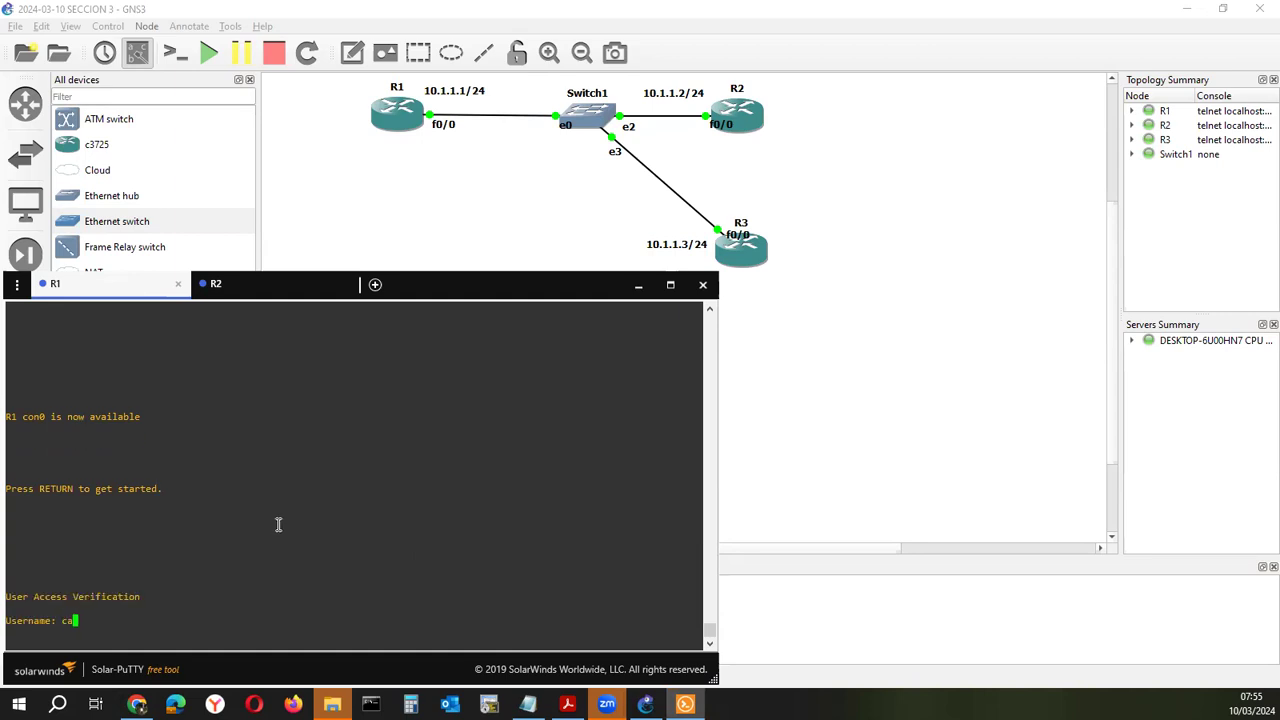
key("Return")
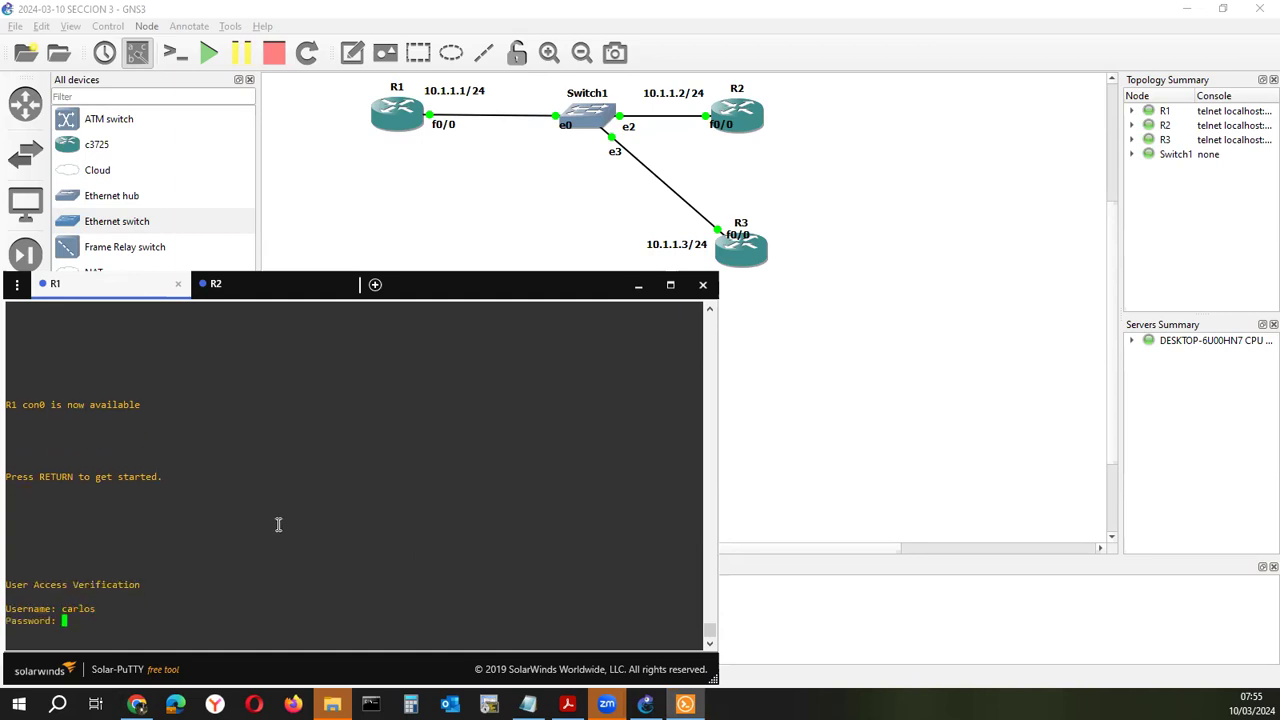
key("Return")
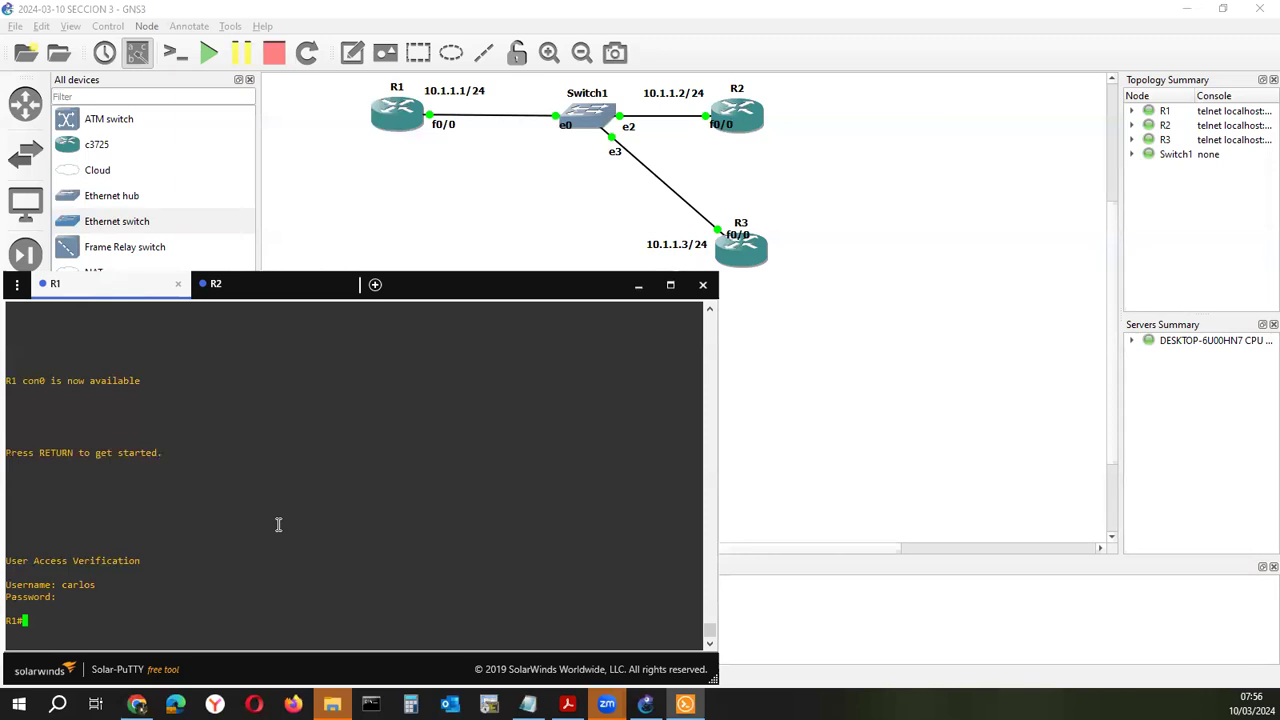